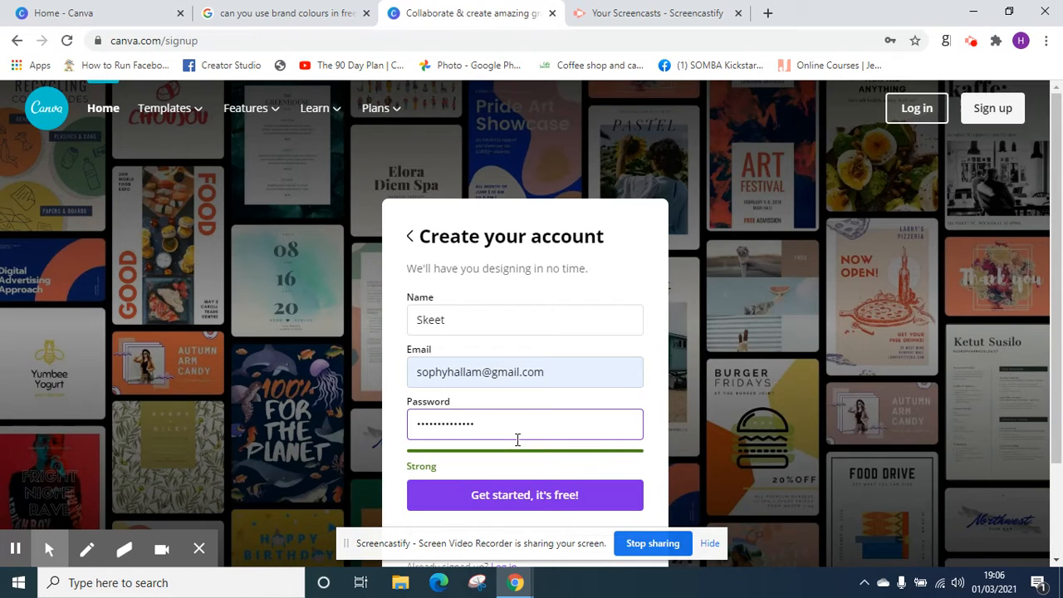
# Try to create the account with the filled-in sign-up details, and select the contents of the e-mail field
pyautogui.click(525, 495)
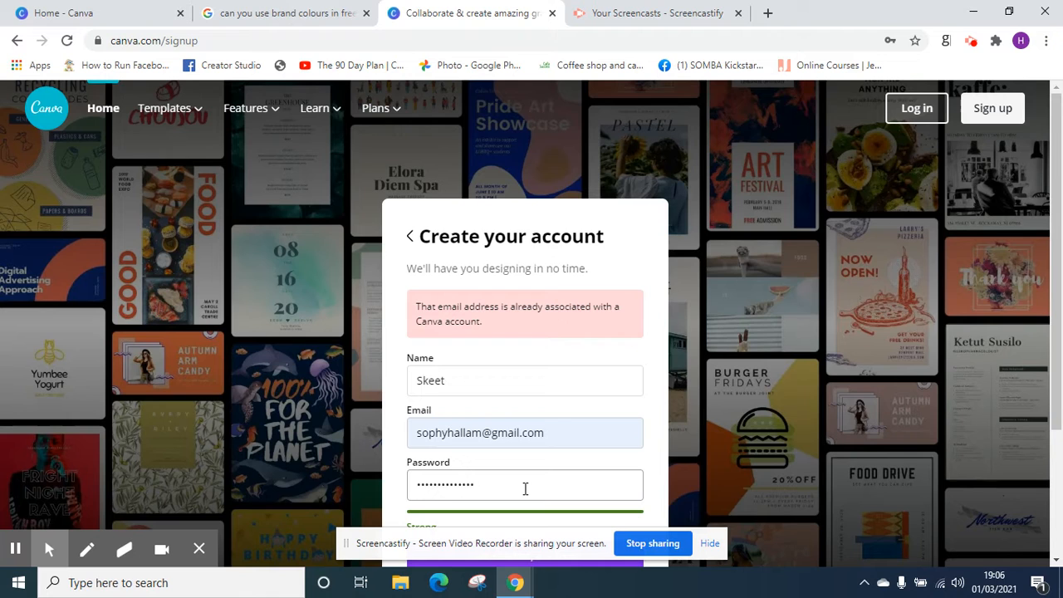
pyautogui.click(559, 429)
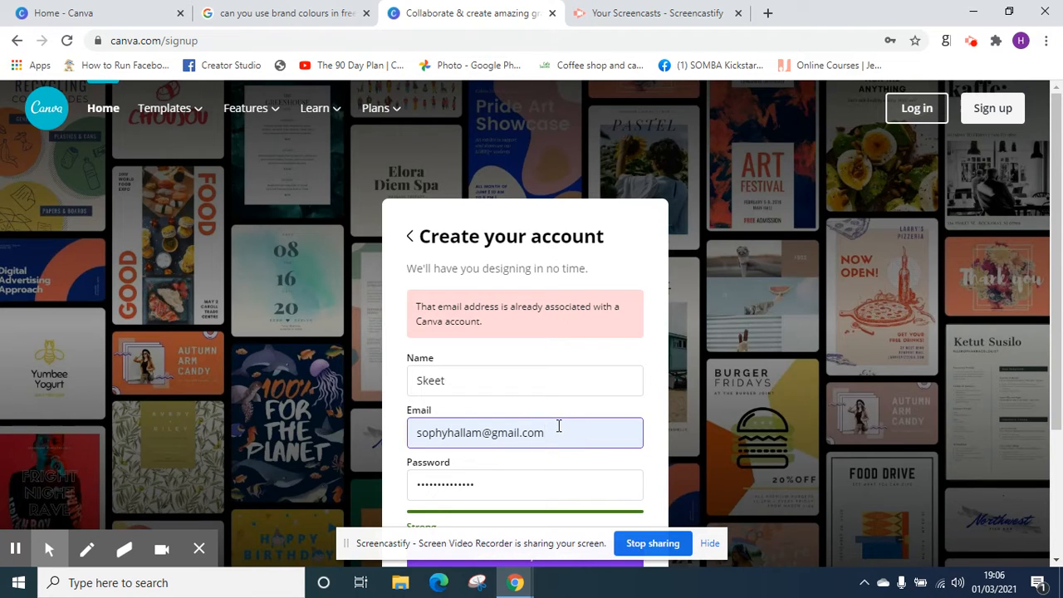
pyautogui.doubleClick(559, 429)
pyautogui.click(15, 549)
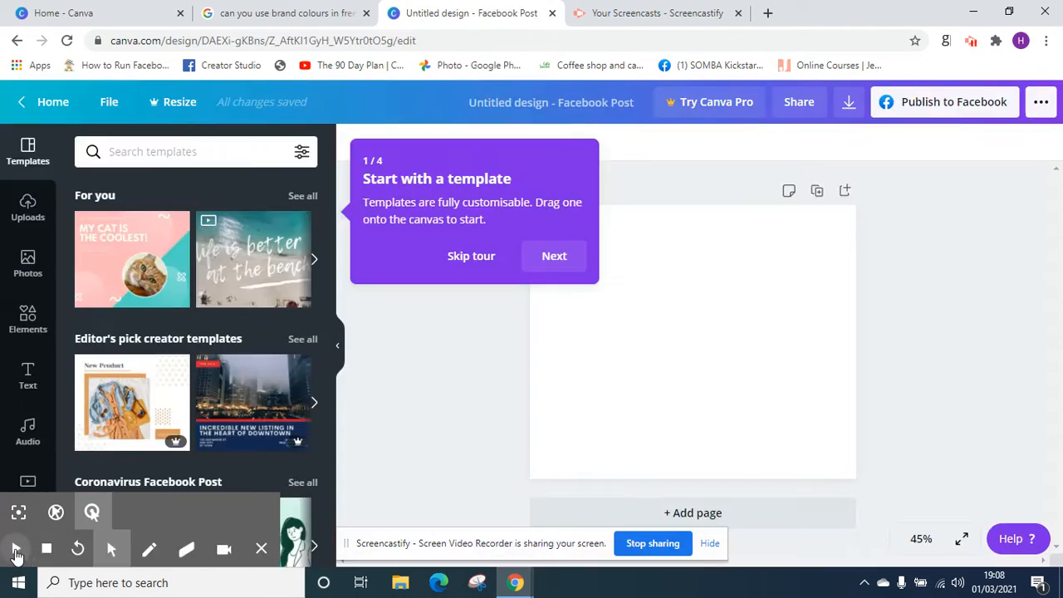
pyautogui.click(15, 550)
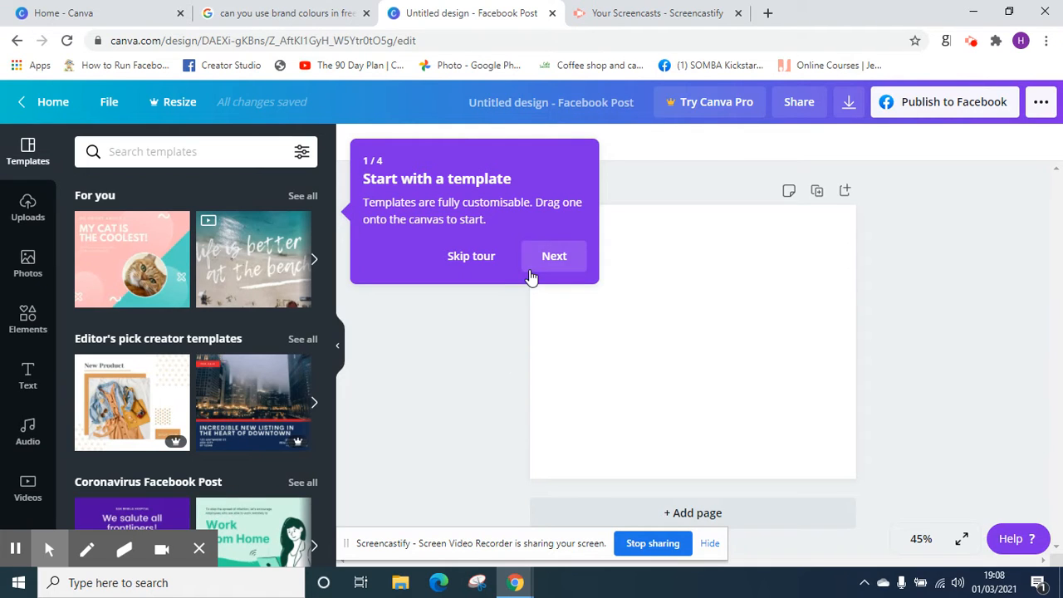
# Skip the introductory tour and dismiss the real-time collaboration pop-up on the blank Facebook Post design
pyautogui.click(475, 262)
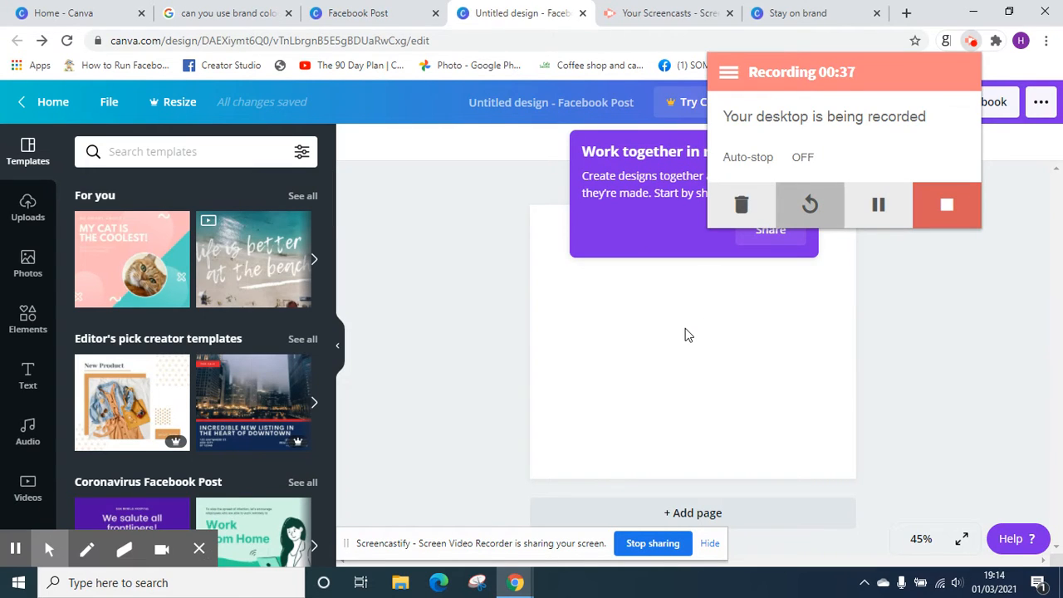
pyautogui.click(687, 332)
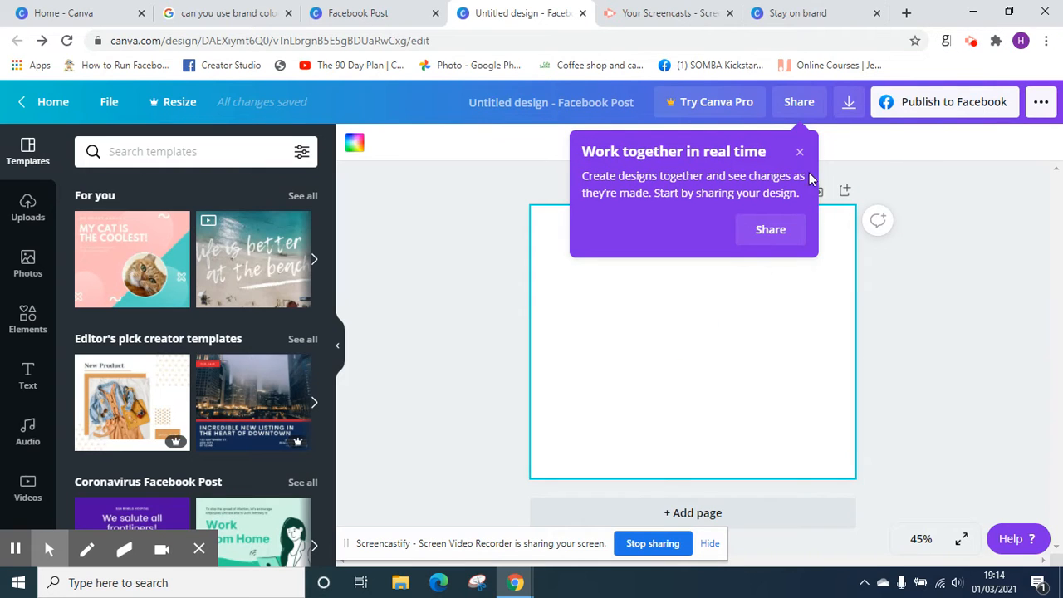
pyautogui.click(801, 150)
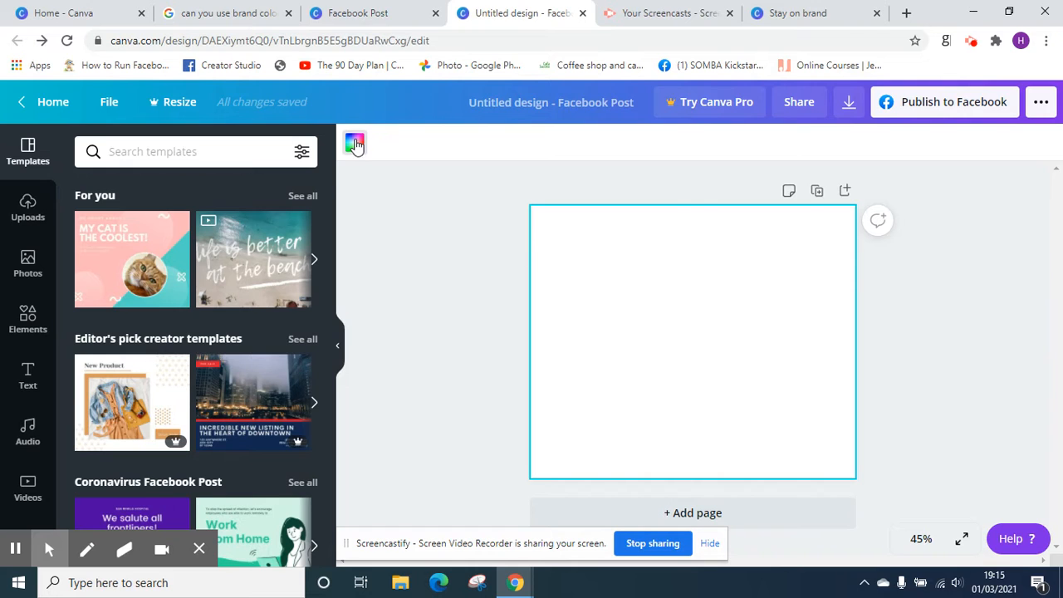
# Search for the colour code #FAB600 and apply the matching swatch as the blank page's background
pyautogui.click(28, 317)
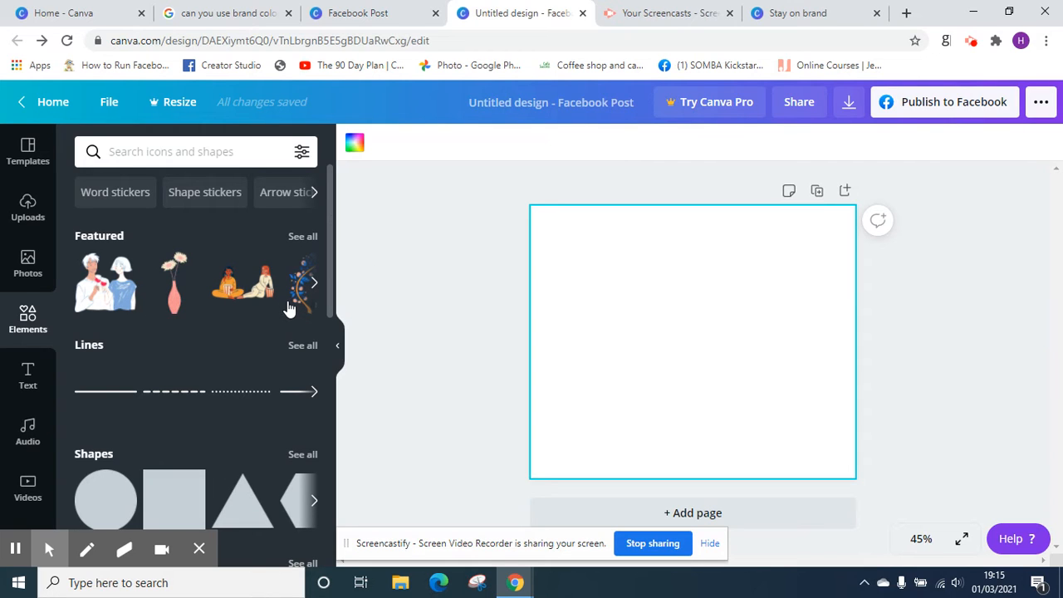
pyautogui.click(355, 143)
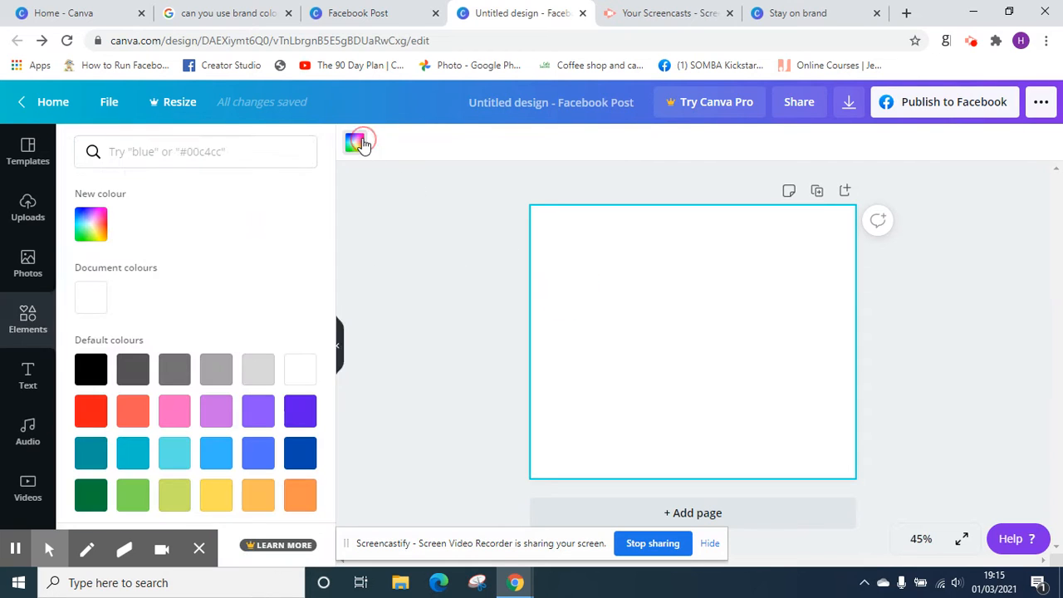
pyautogui.click(168, 152)
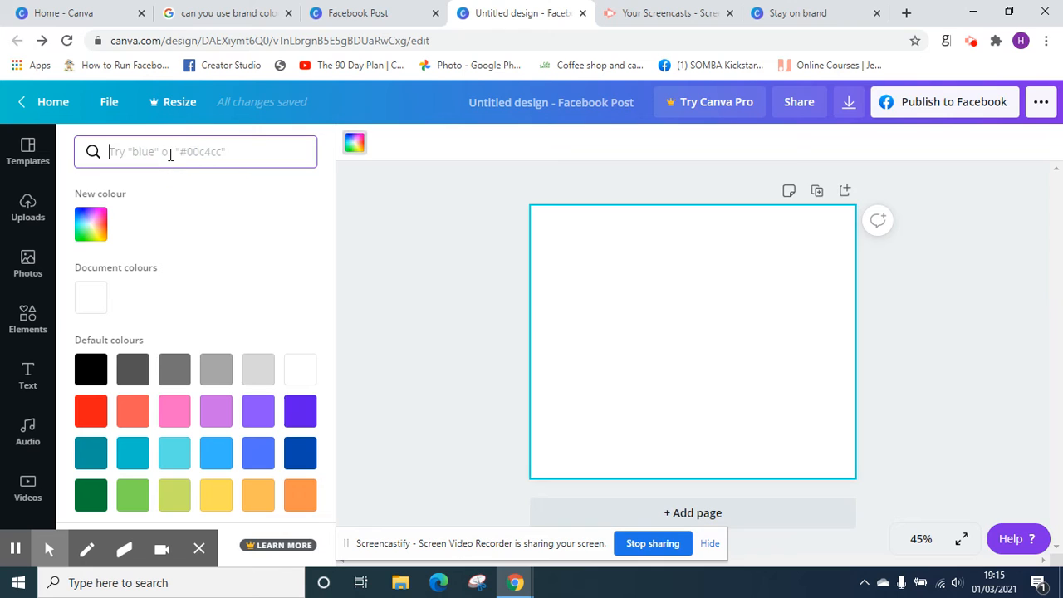
pyautogui.write('#')
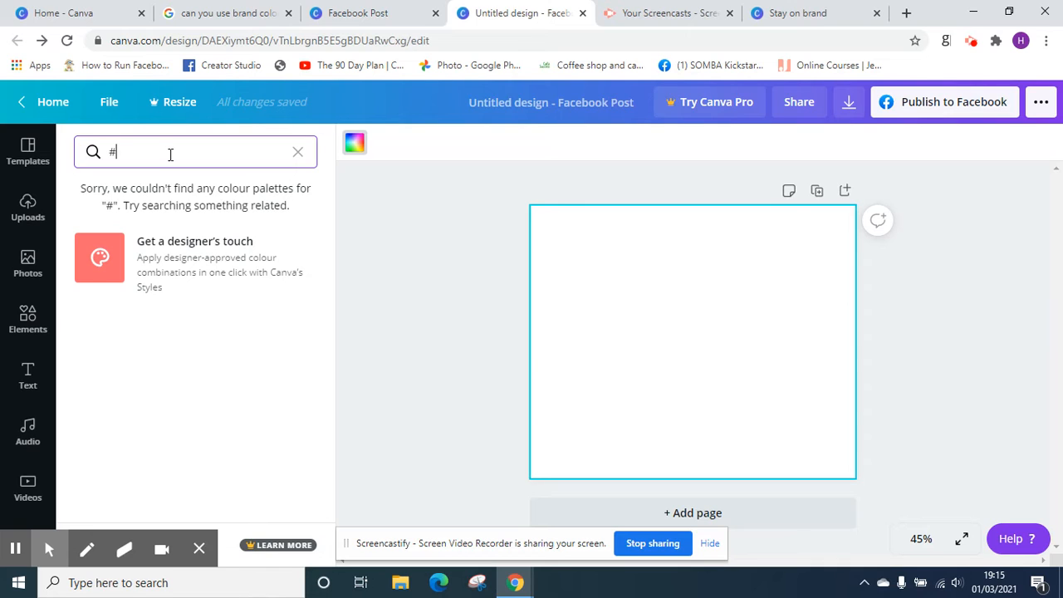
pyautogui.write('FA')
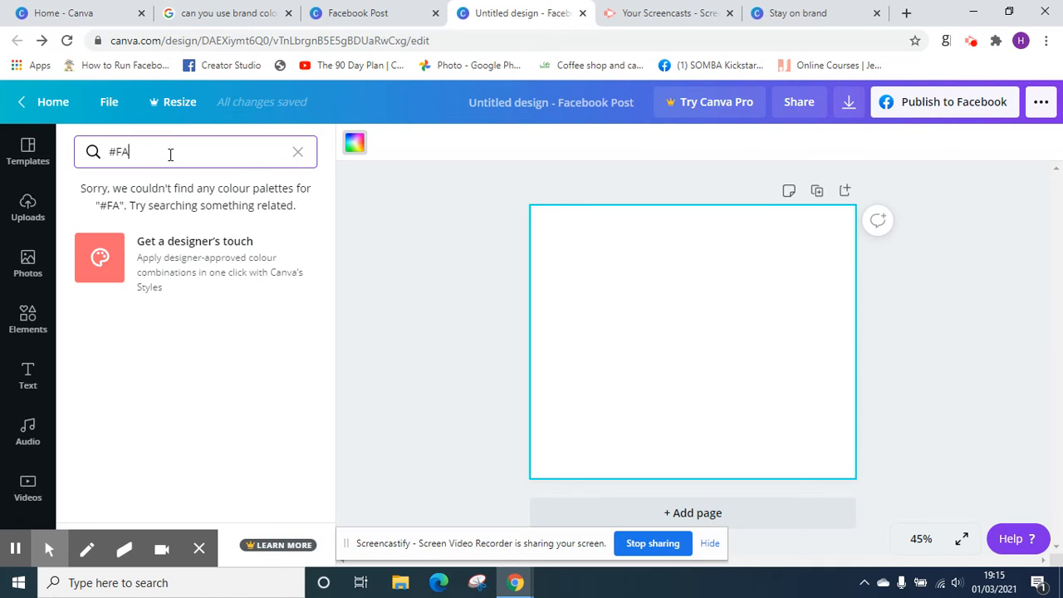
pyautogui.write('B600')
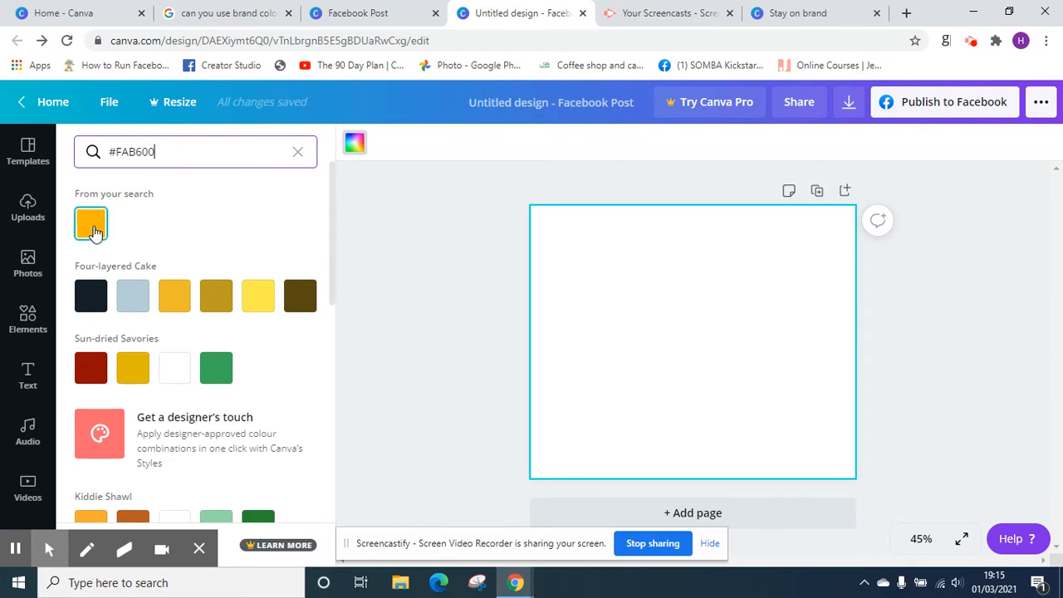
pyautogui.click(93, 229)
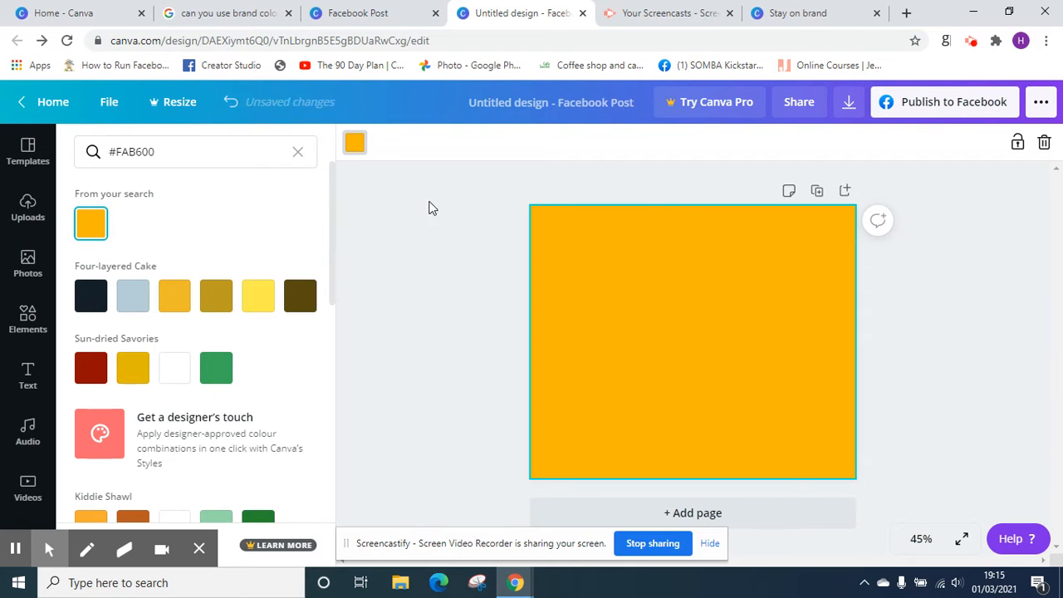
# Duplicate the page, remove the copy's background colour, and set page 2's background to #BB0B80
pyautogui.click(817, 192)
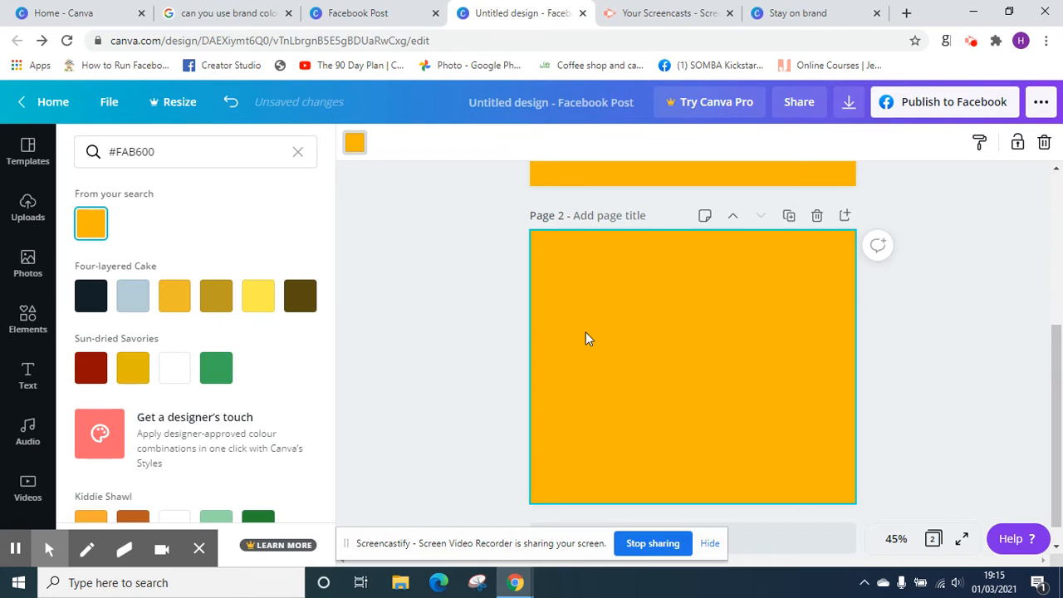
pyautogui.press('Delete')
pyautogui.click(215, 152)
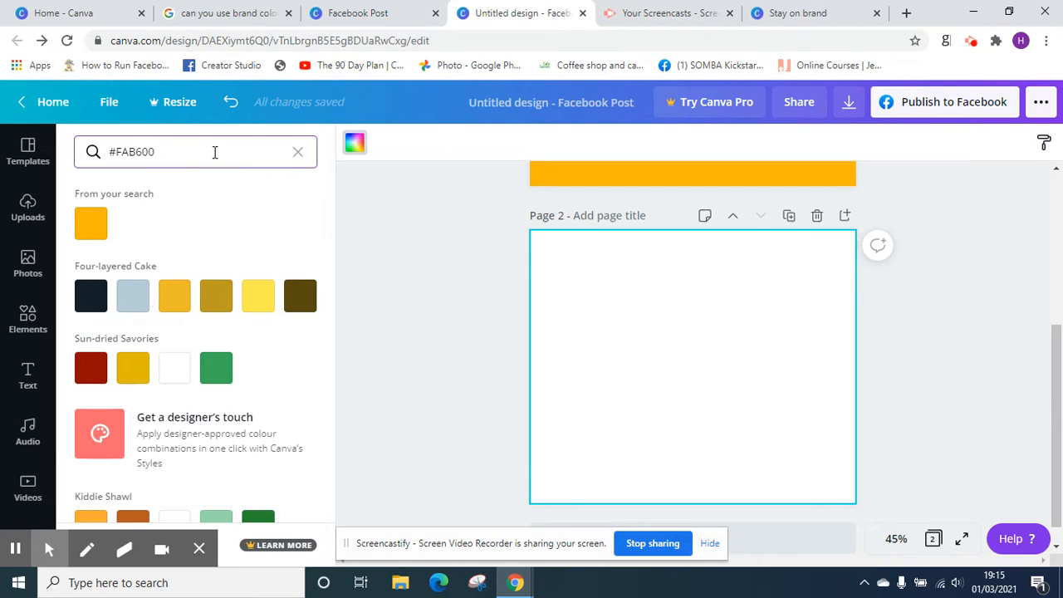
pyautogui.press('BackSpace')
pyautogui.press('BackSpace')
pyautogui.press('BackSpace')
pyautogui.press('BackSpace')
pyautogui.press('BackSpace')
pyautogui.press('BackSpace')
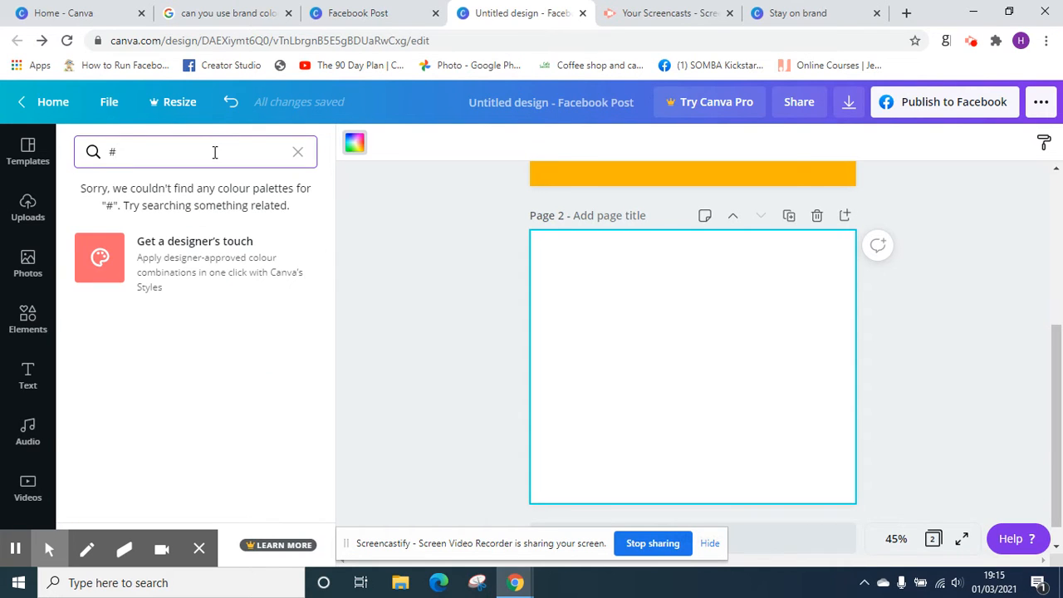
pyautogui.write('BB')
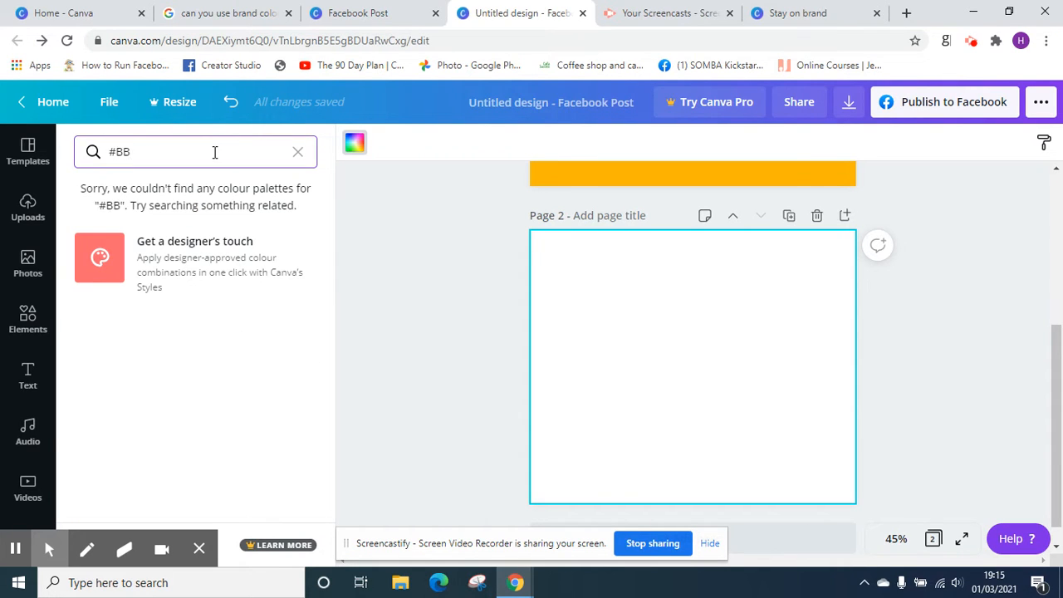
pyautogui.write('0')
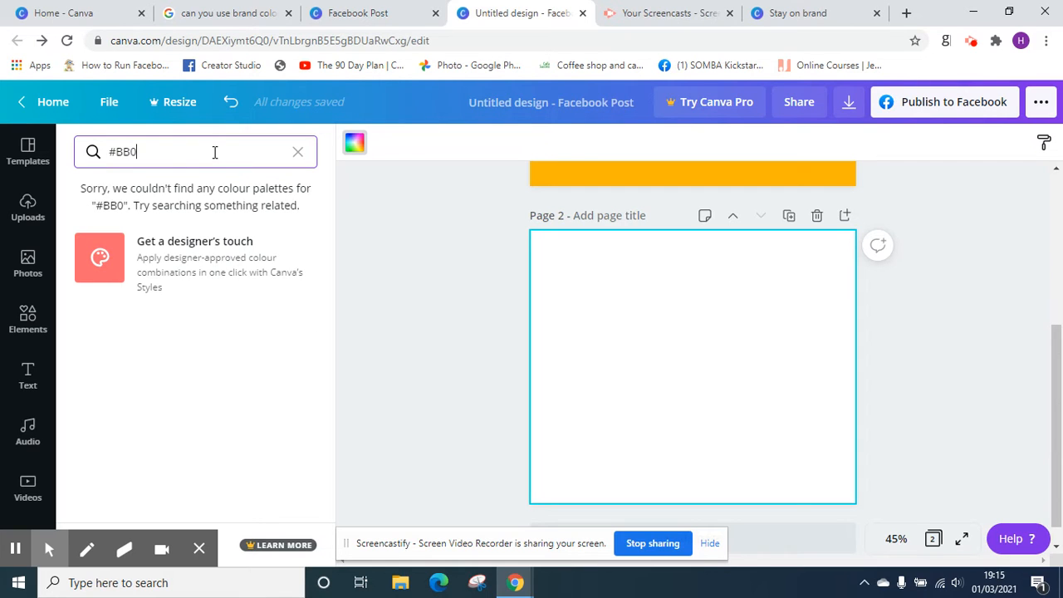
pyautogui.write('B8-')
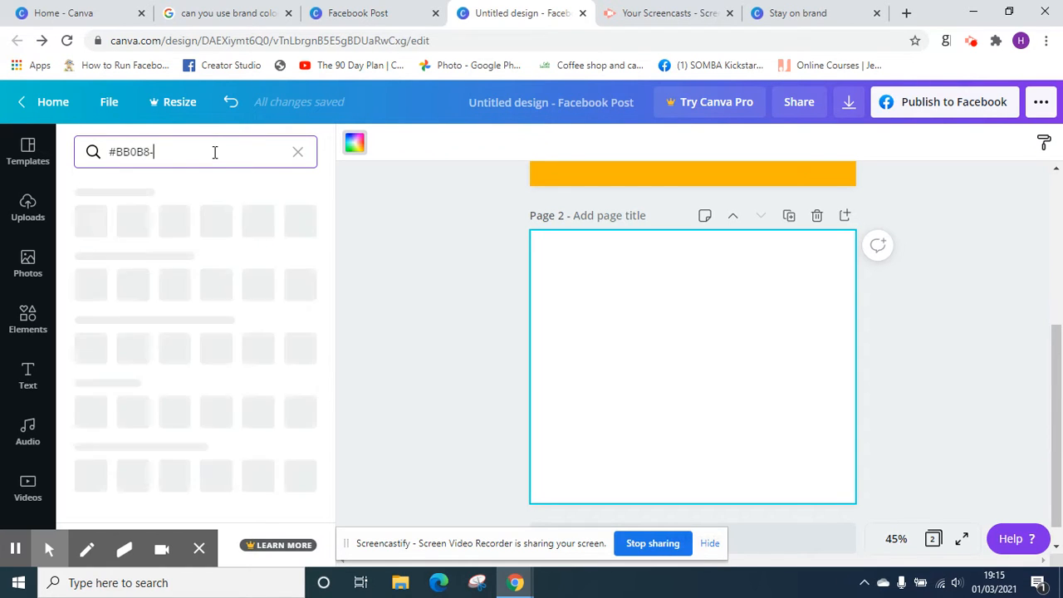
pyautogui.press('BackSpace')
pyautogui.write('0')
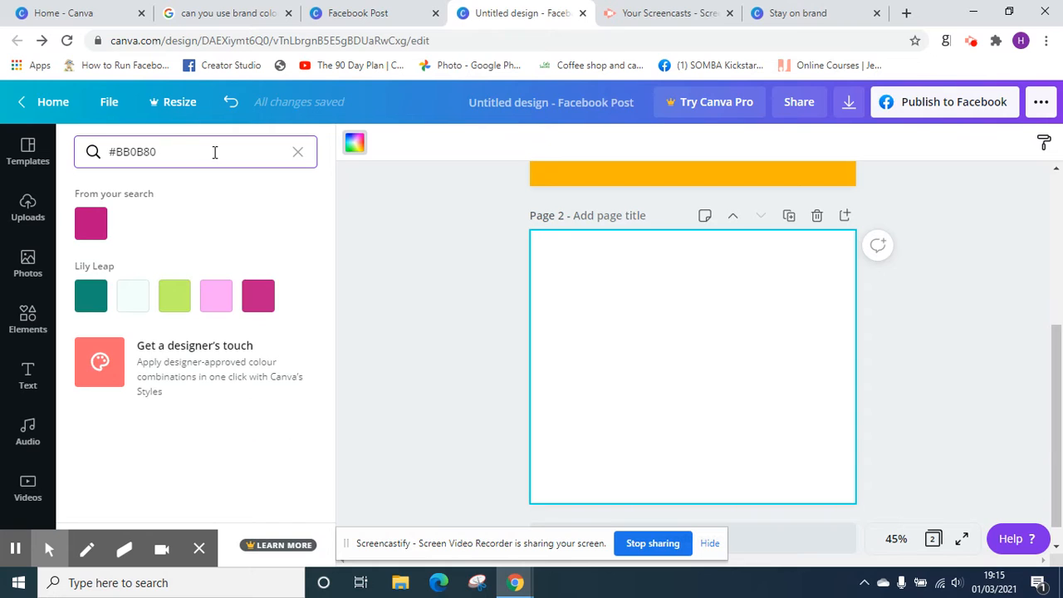
pyautogui.click(90, 223)
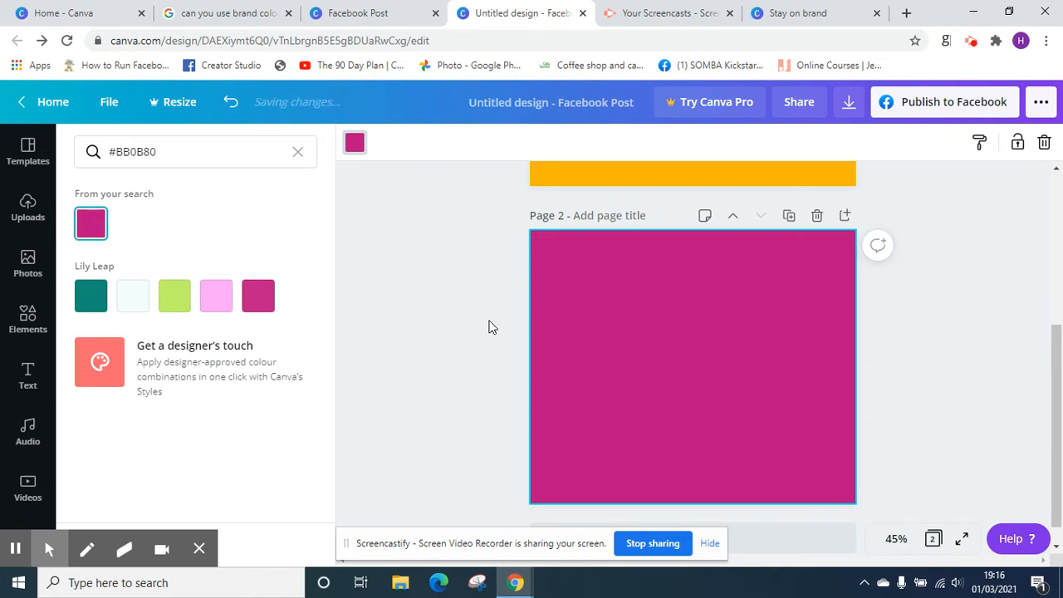
# Duplicate page 2, remove the background colour of the copy, and clear the colour search down to "#"
pyautogui.click(789, 215)
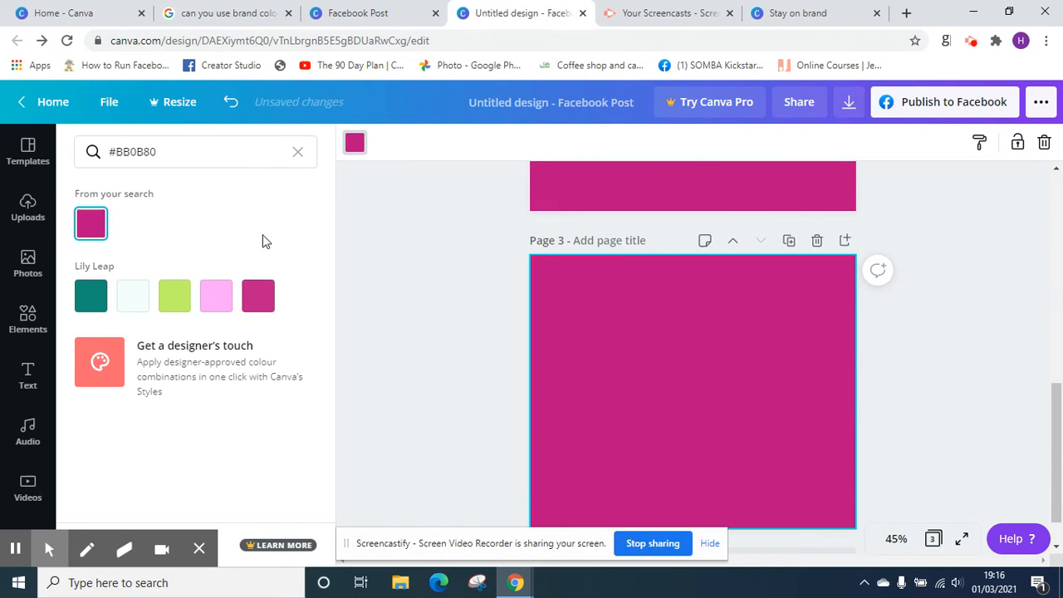
pyautogui.press('Delete')
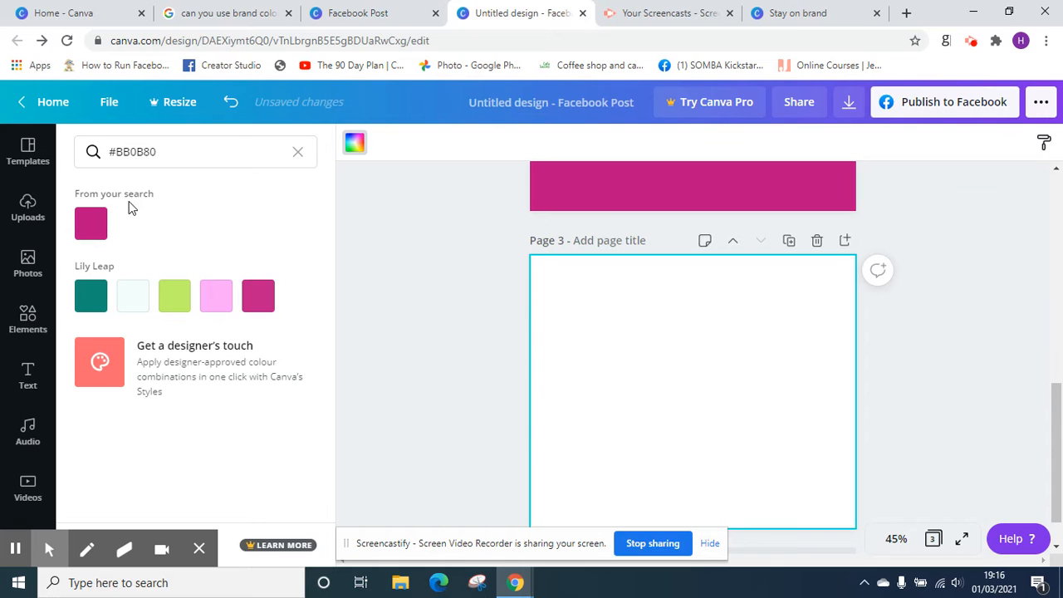
pyautogui.click(177, 144)
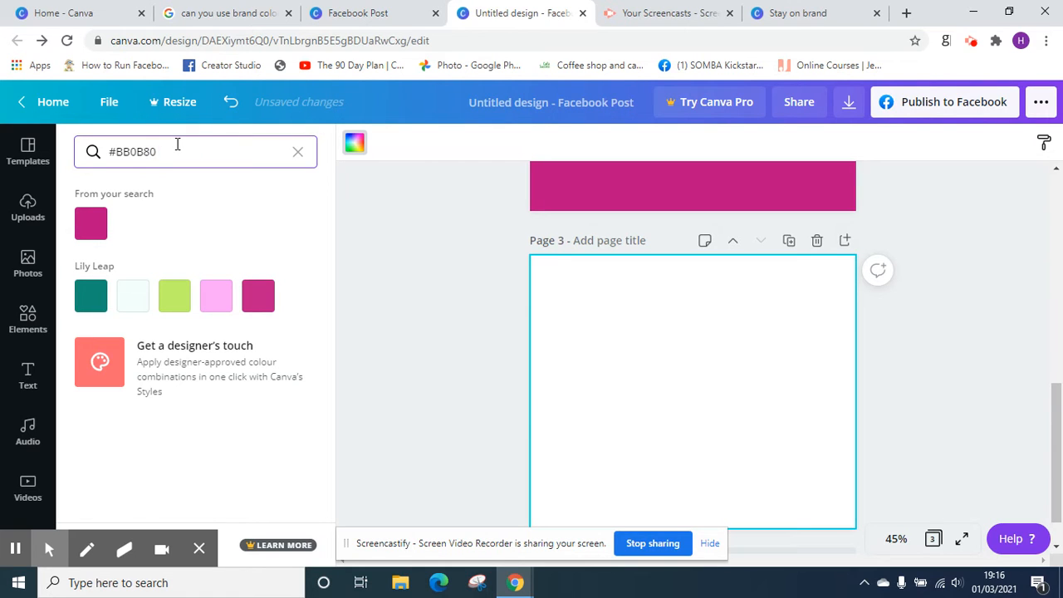
pyautogui.press('BackSpace')
pyautogui.press('BackSpace')
pyautogui.press('BackSpace')
pyautogui.press('BackSpace')
pyautogui.press('BackSpace')
pyautogui.press('BackSpace')
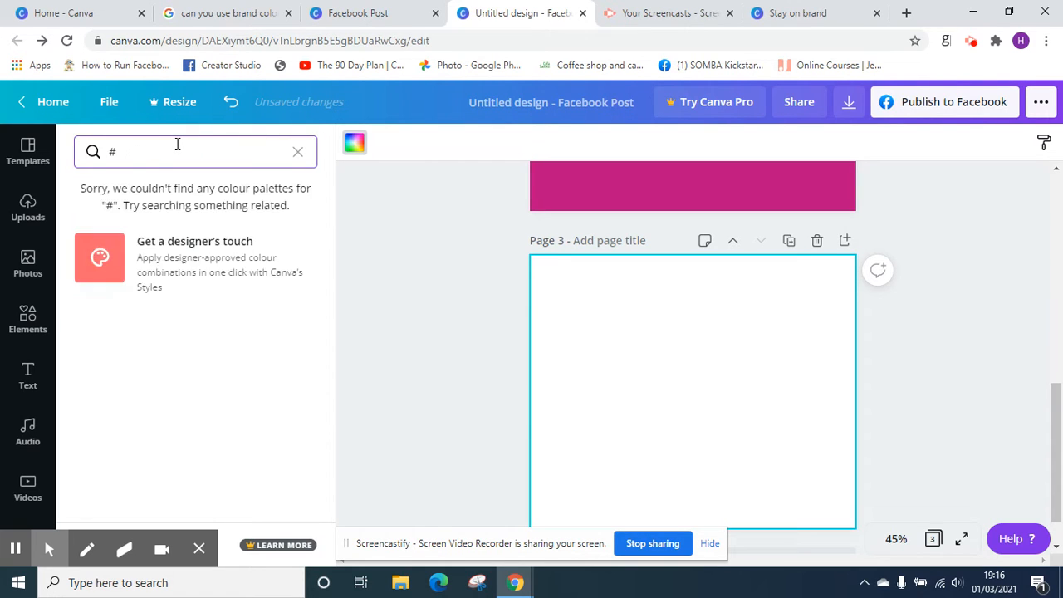
pyautogui.write('\\\\\\\\\\\\\\\\\\\\bb')
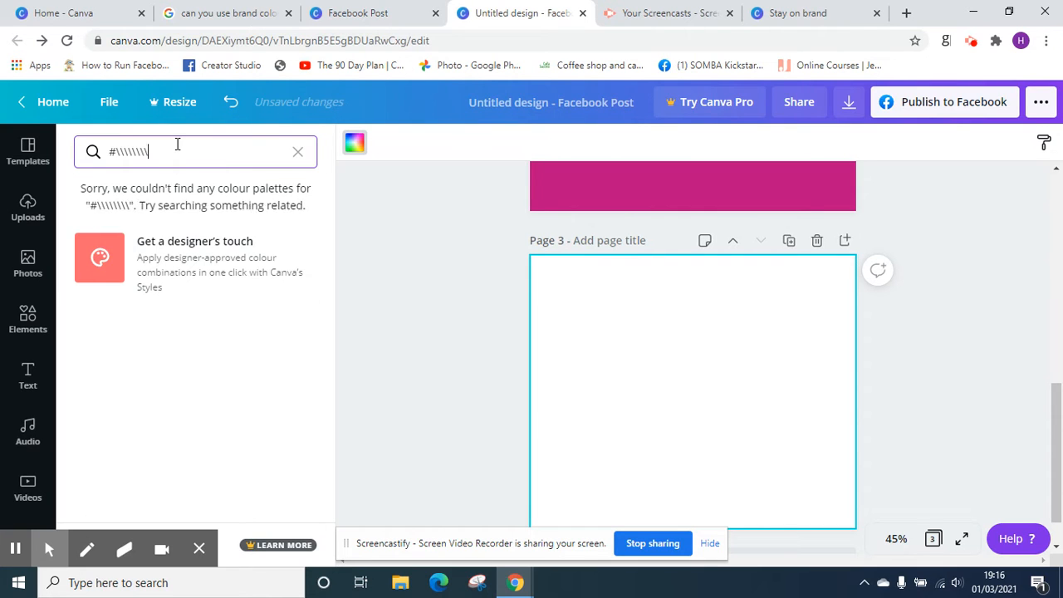
pyautogui.write('0')
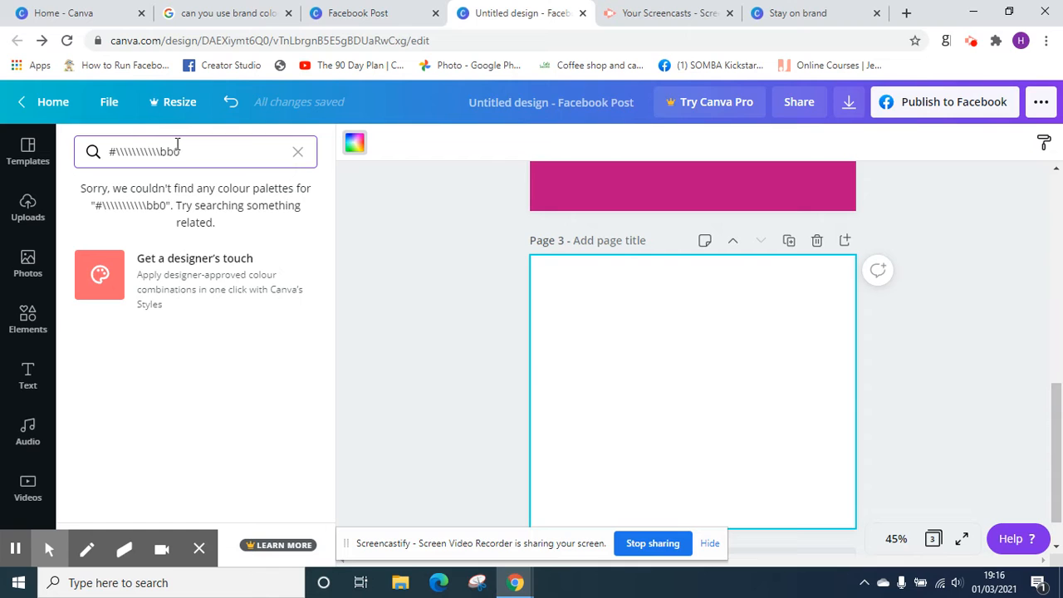
pyautogui.press('BackSpace')
pyautogui.press('BackSpace')
pyautogui.press('BackSpace')
pyautogui.press('BackSpace')
pyautogui.press('BackSpace')
pyautogui.press('BackSpace')
pyautogui.press('BackSpace')
pyautogui.press('BackSpace')
pyautogui.press('BackSpace')
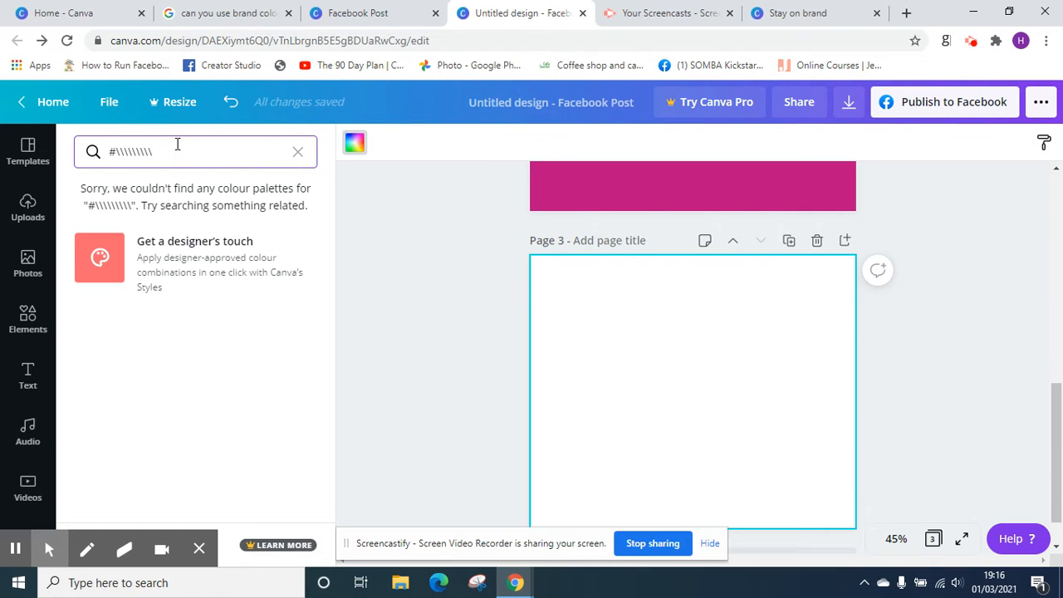
pyautogui.press('BackSpace')
pyautogui.press('BackSpace')
pyautogui.press('BackSpace')
pyautogui.press('BackSpace')
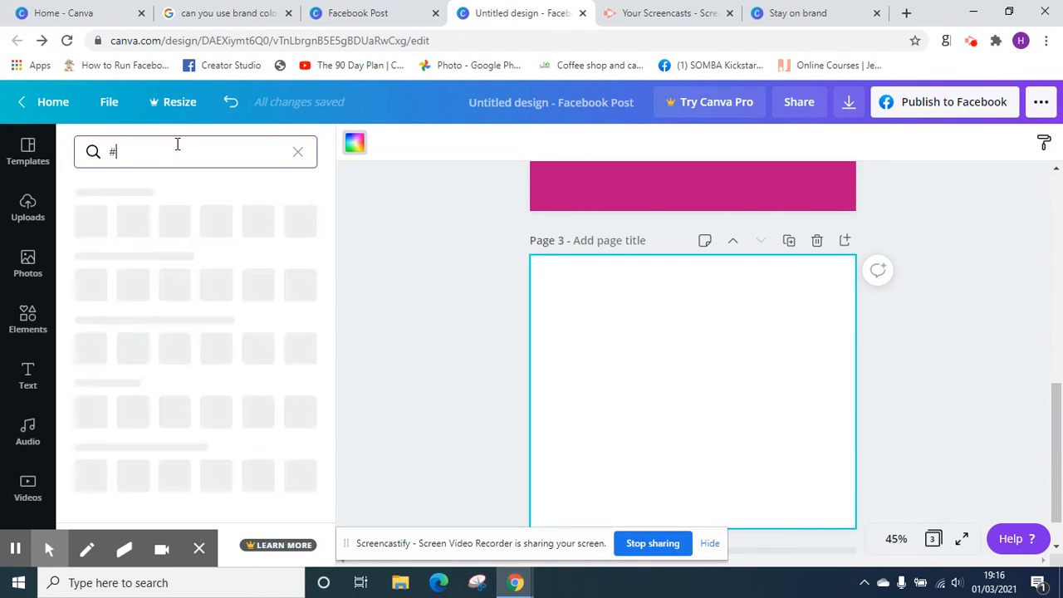
# Search for the colour code #009982 and apply the matching swatch as page 3's background
pyautogui.write('009')
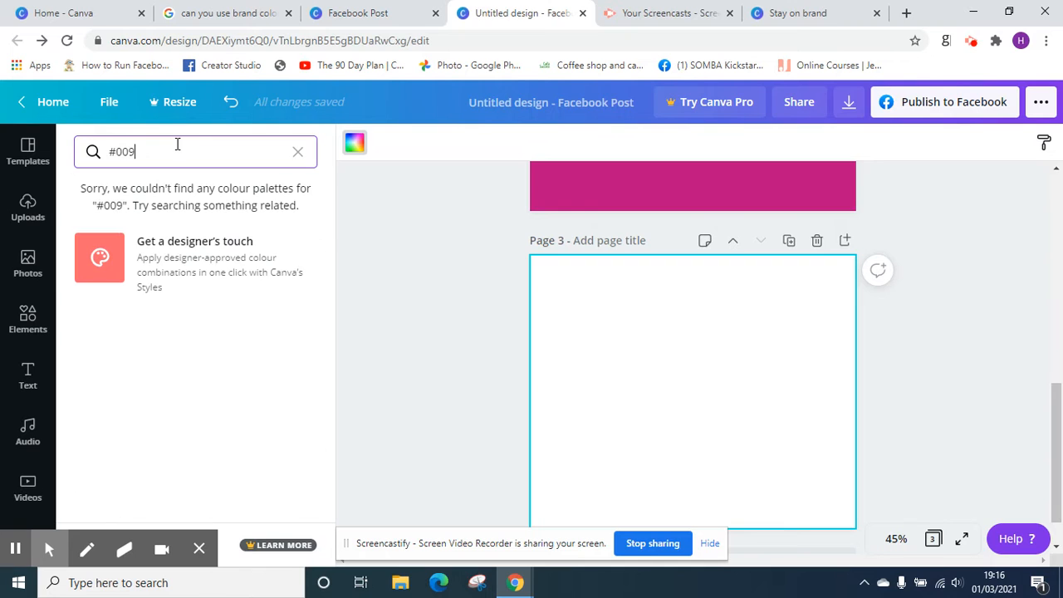
pyautogui.write('982')
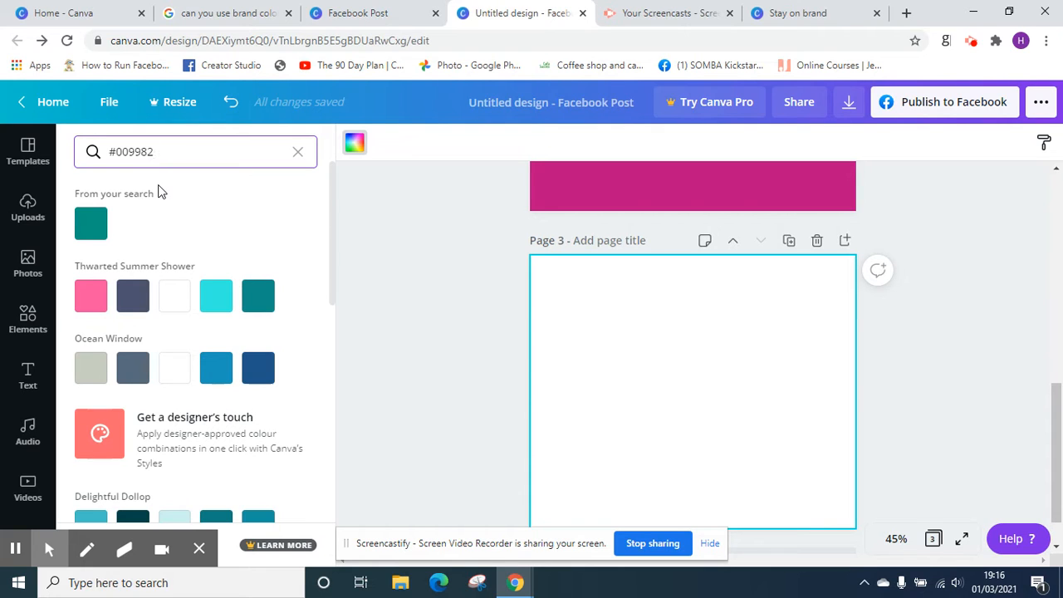
pyautogui.click(93, 222)
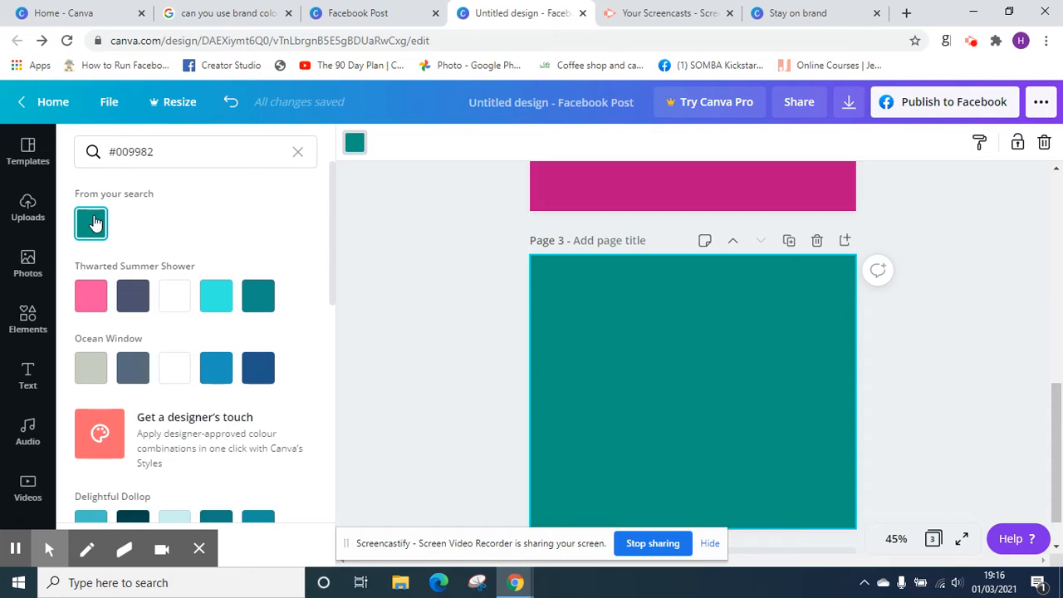
# Try the letter o in place of the first zero in the colour code, and restore the zero
pyautogui.click(119, 156)
pyautogui.press('Delete')
pyautogui.write('o')
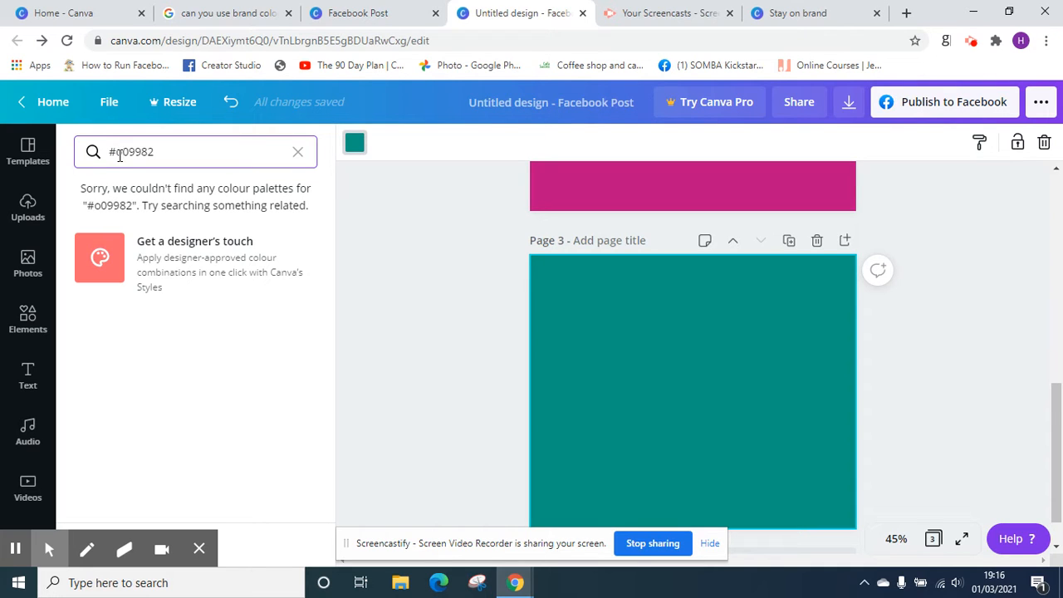
pyautogui.press('BackSpace')
pyautogui.write('0')
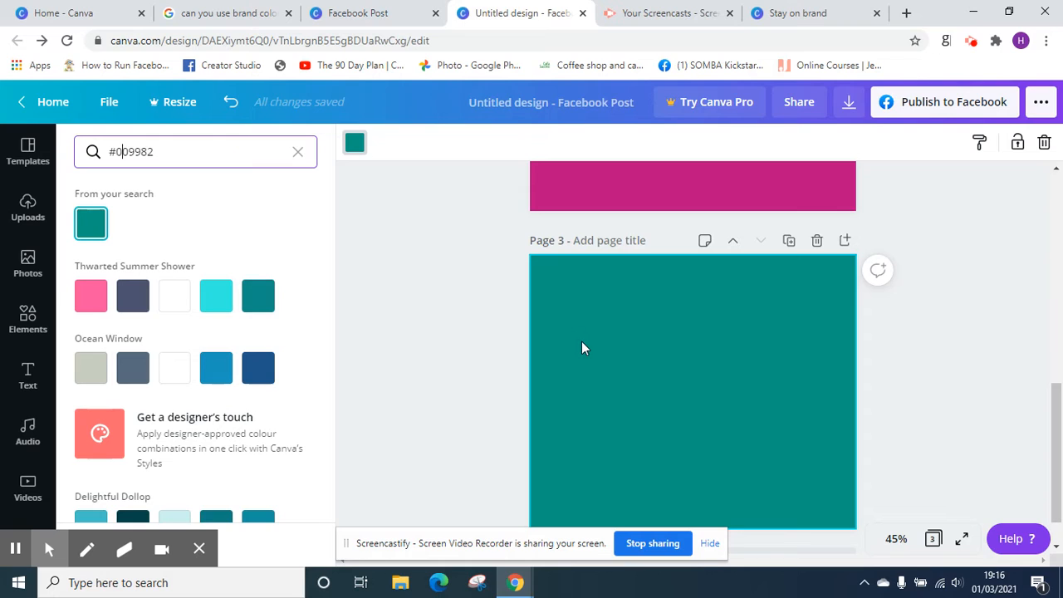
# Duplicate page 3, remove the background colour of the copy, and clear the colour search down to "#"
pyautogui.click(789, 240)
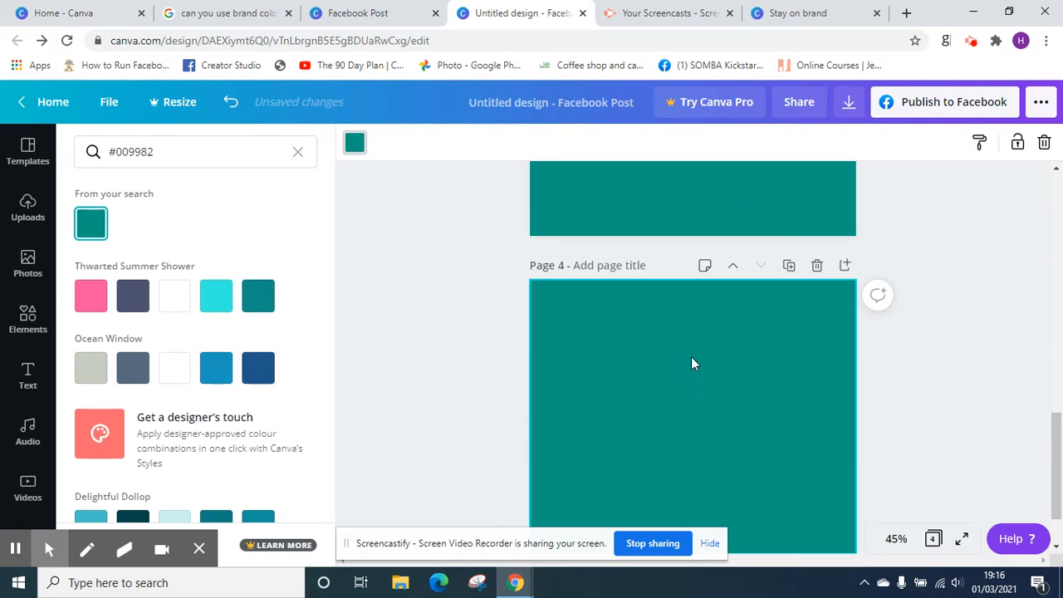
pyautogui.press('Delete')
pyautogui.click(211, 153)
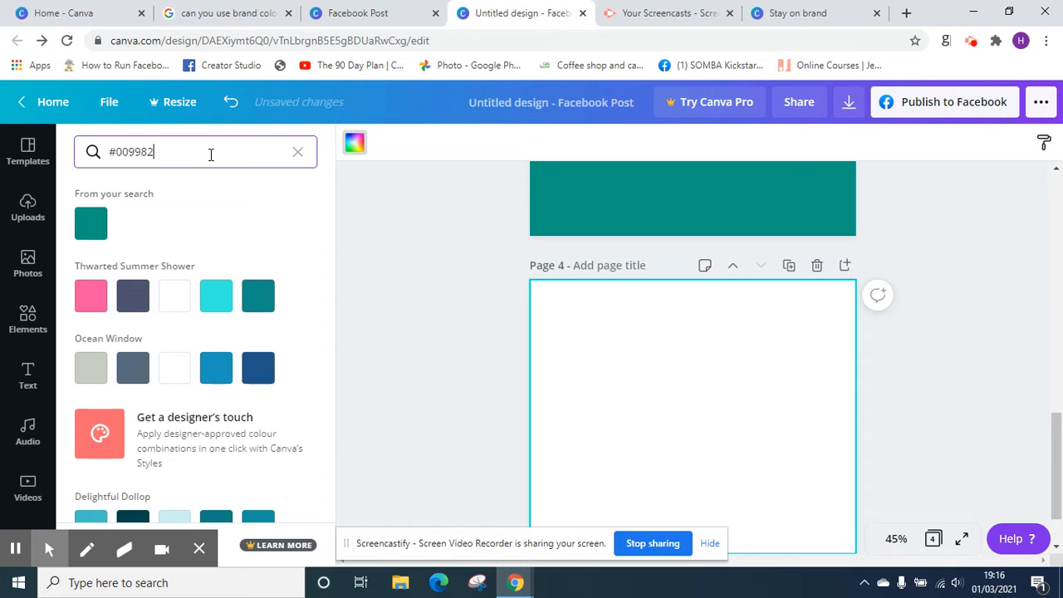
pyautogui.press('BackSpace')
pyautogui.press('BackSpace')
pyautogui.press('BackSpace')
pyautogui.press('BackSpace')
pyautogui.press('BackSpace')
pyautogui.press('BackSpace')
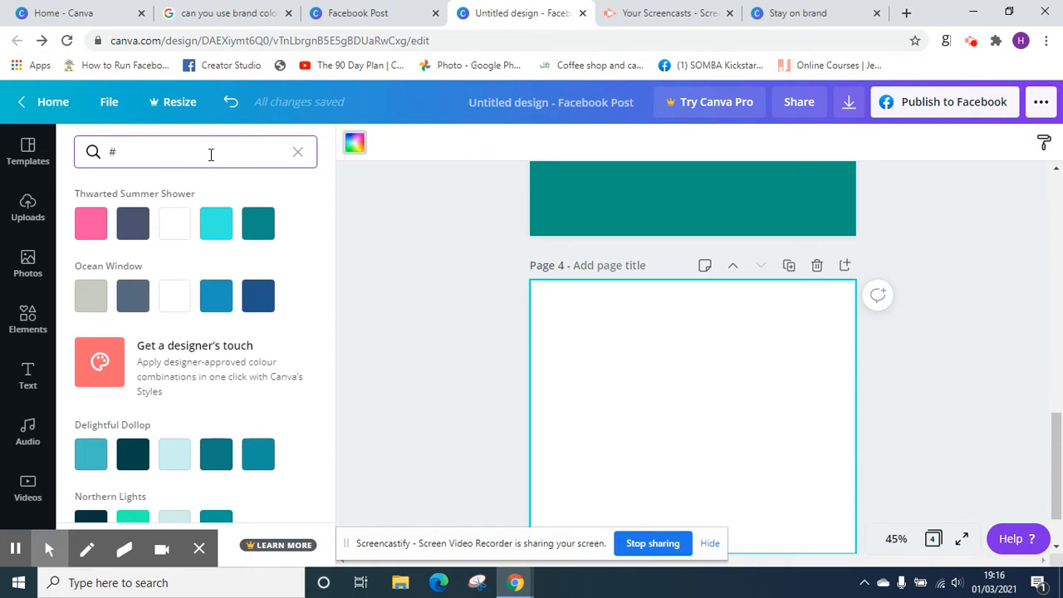
# Search for the colour code #7a7b81 and apply the matching swatch as page 4's background
pyautogui.write('7')
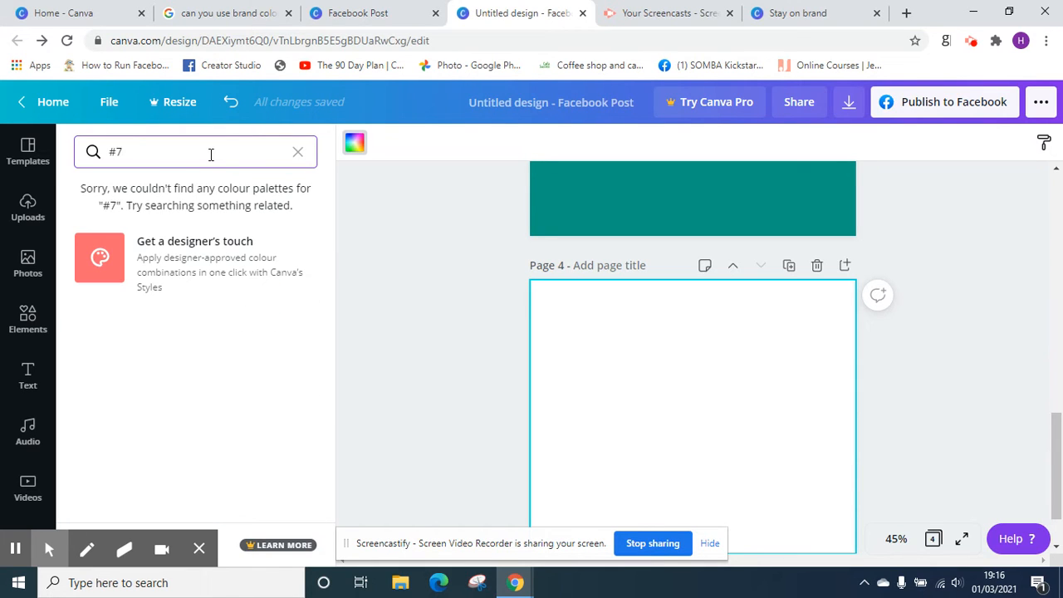
pyautogui.write('a')
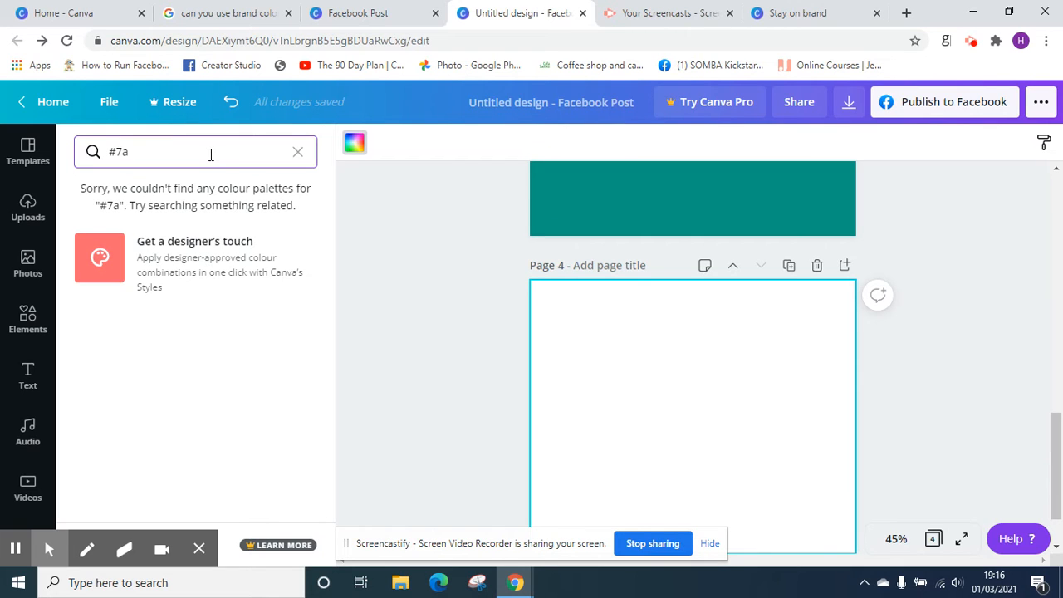
pyautogui.write('7b')
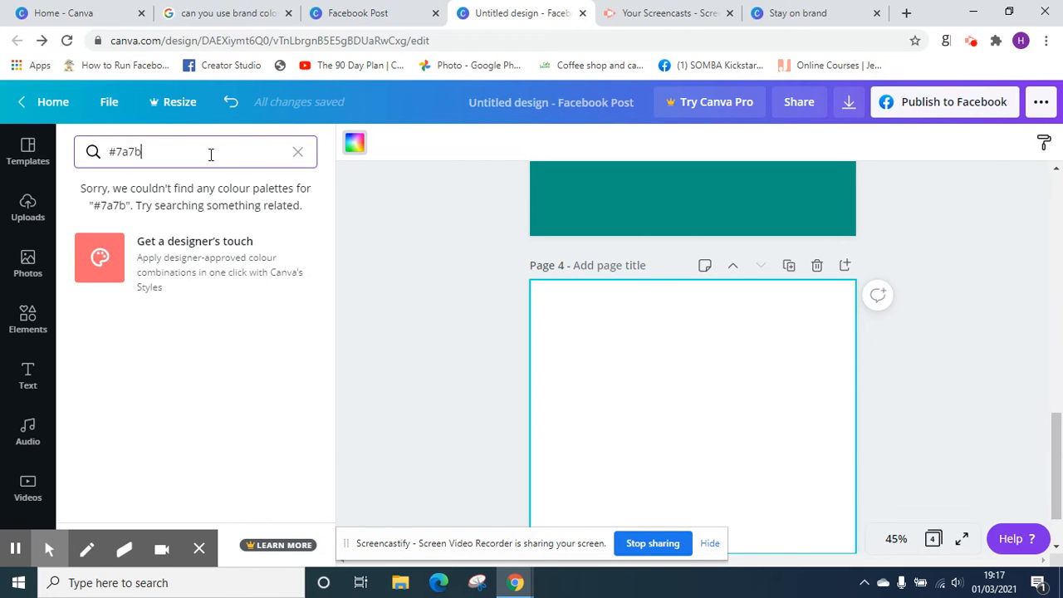
pyautogui.write('81')
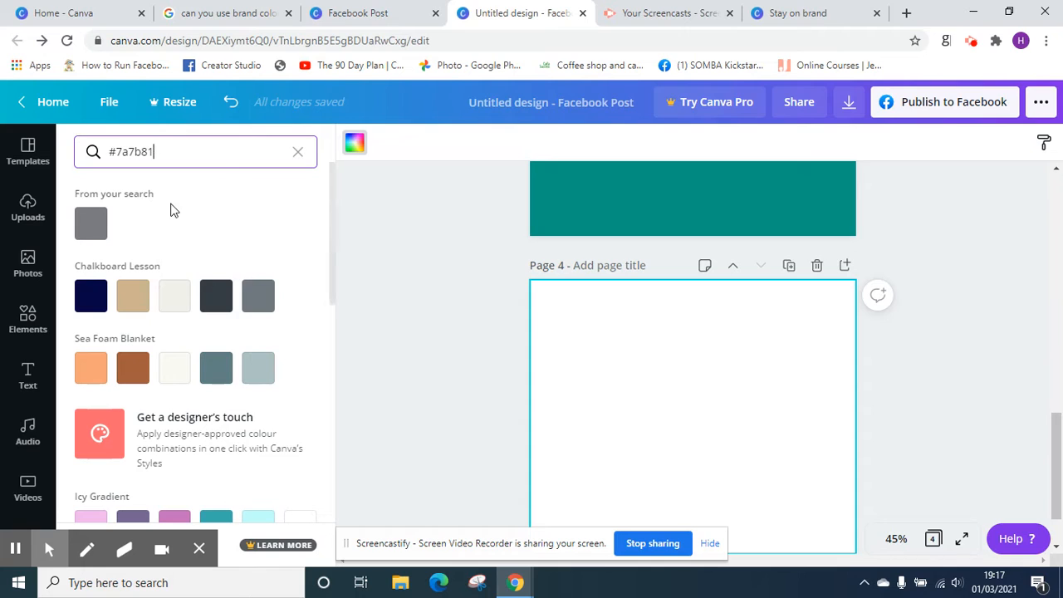
pyautogui.click(152, 219)
pyautogui.click(90, 223)
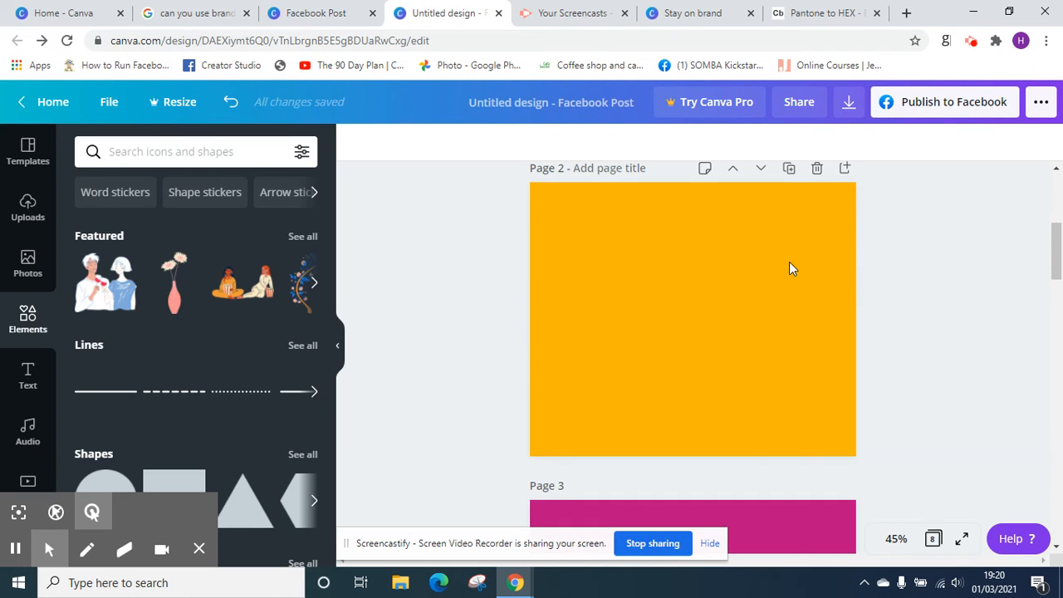
# Add a heading text box to page 1 and clear its placeholder text
pyautogui.moveTo(1059, 247); pyautogui.dragTo(1053, 193)
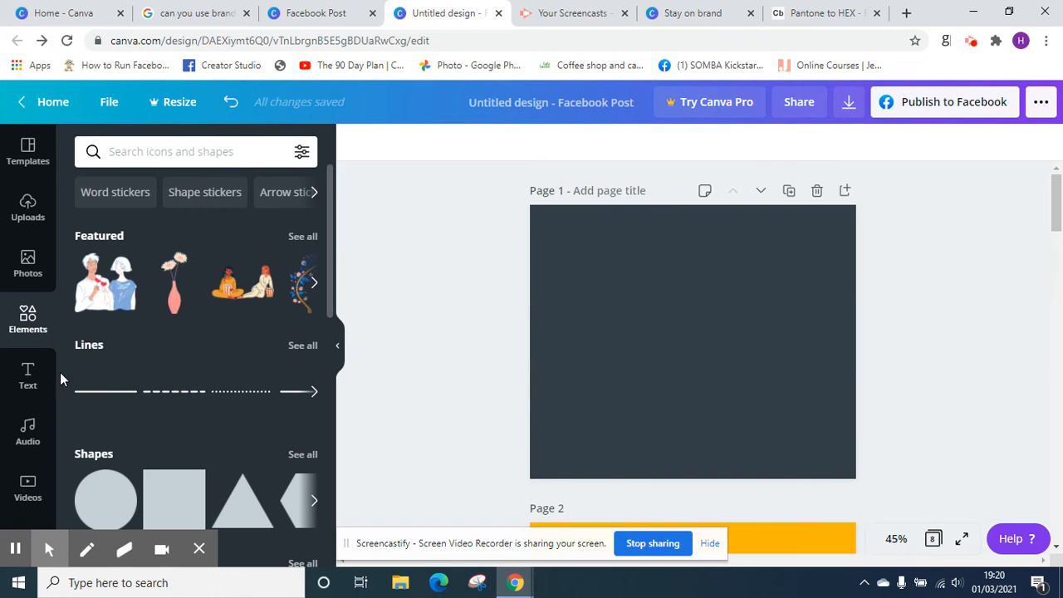
pyautogui.click(27, 384)
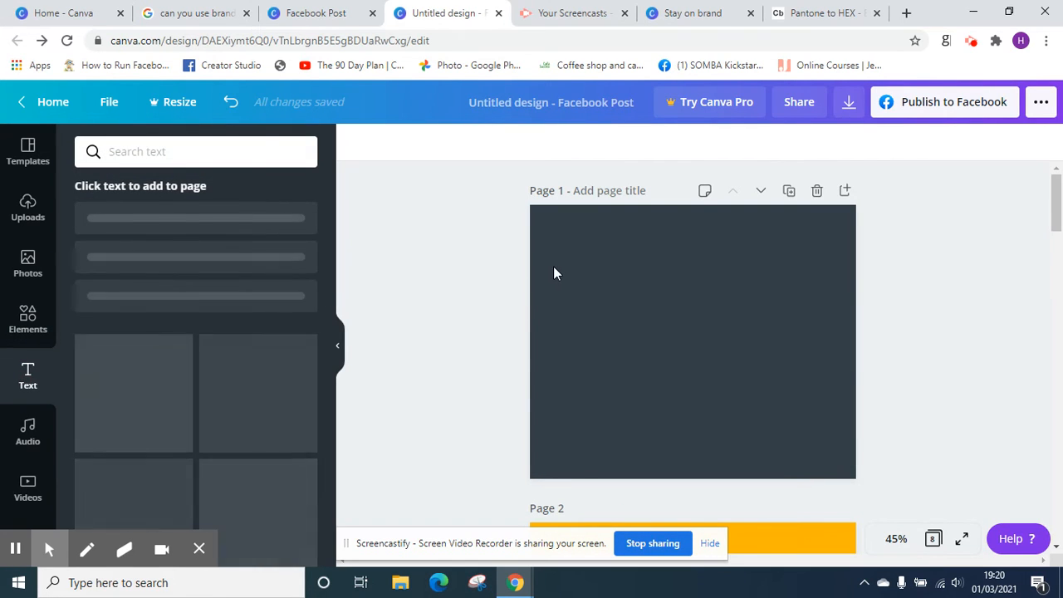
pyautogui.click(244, 228)
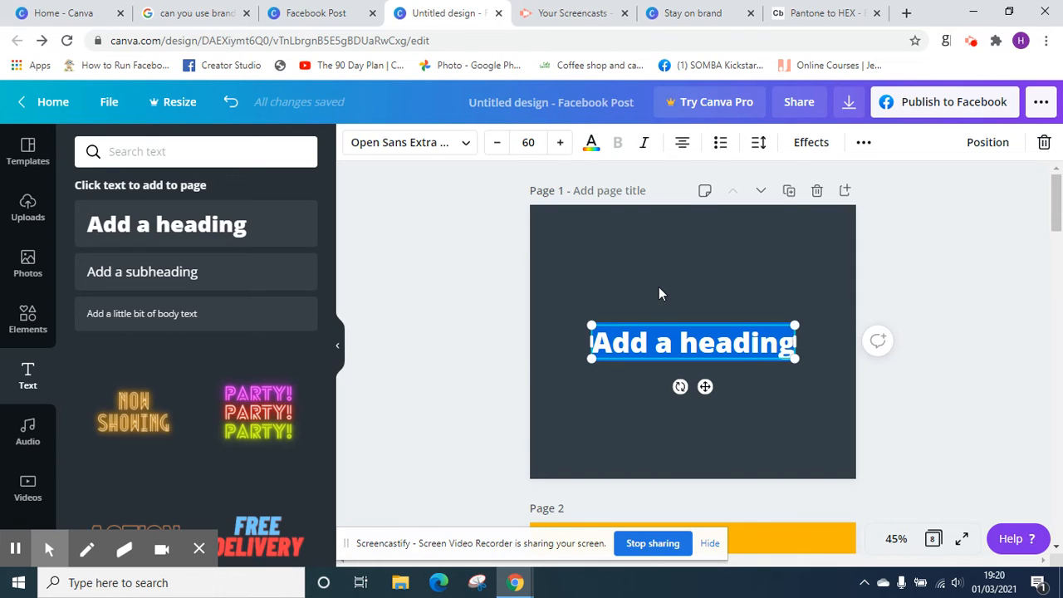
pyautogui.press('BackSpace')
# View the Pantone to HEX converter, and remove the space after the # in page 1's heading so it reads #333F48
pyautogui.click(835, 15)
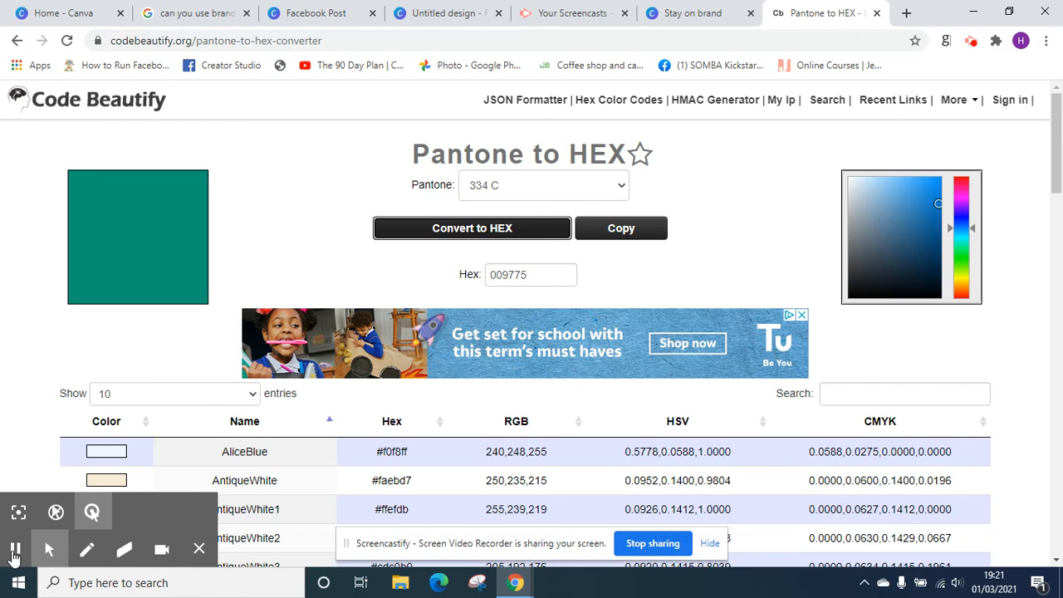
pyautogui.click(15, 551)
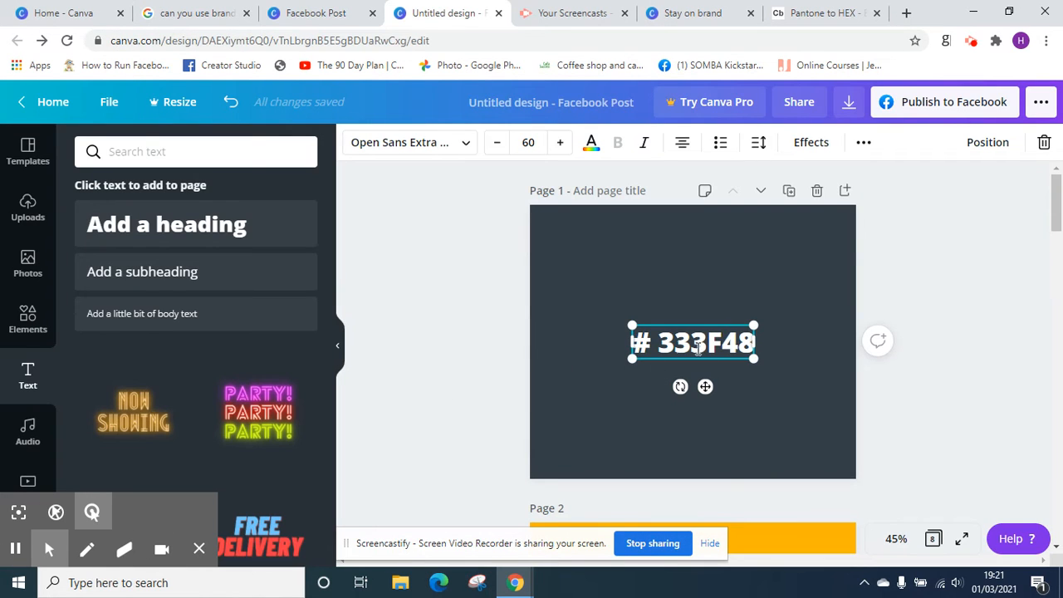
pyautogui.click(663, 345)
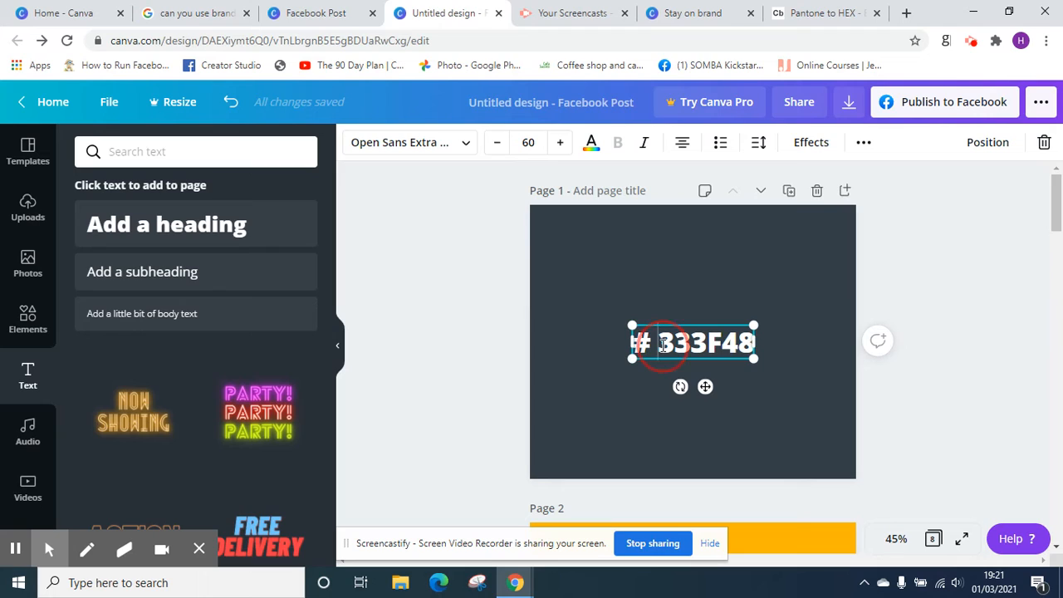
pyautogui.press('BackSpace')
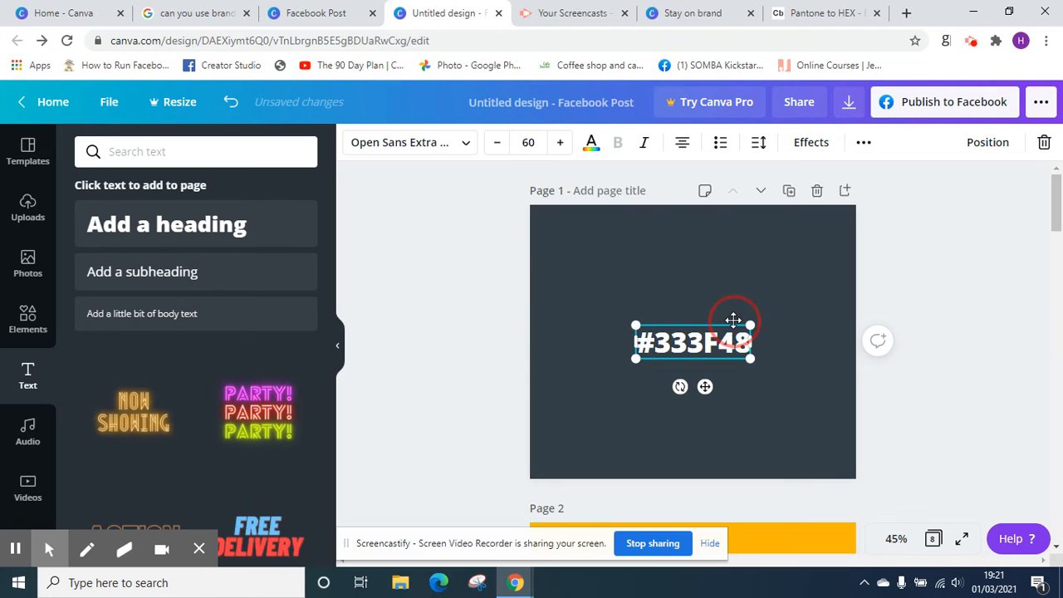
# Copy the #333F48 heading from page 1 and paste it onto page 2
pyautogui.click(734, 319)
pyautogui.click(724, 341)
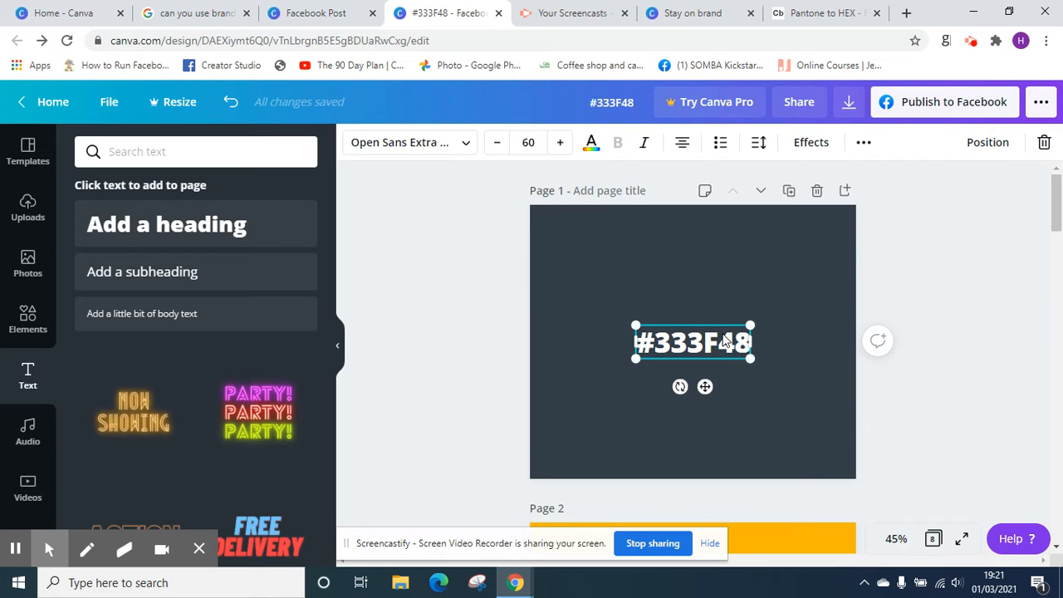
pyautogui.moveTo(1057, 214); pyautogui.dragTo(1057, 259)
pyautogui.click(666, 373)
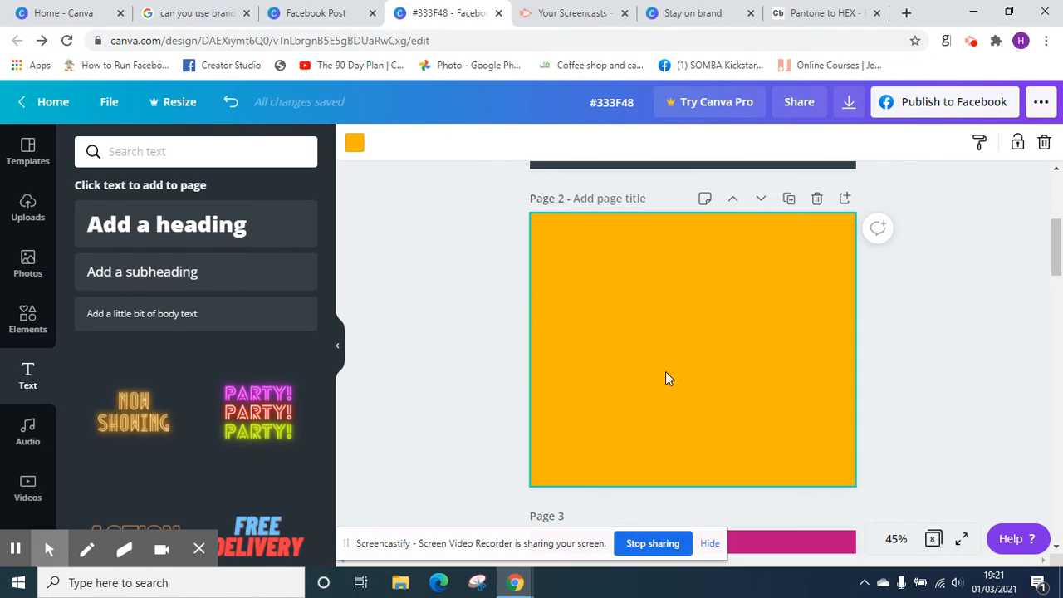
pyautogui.write('#333F48')
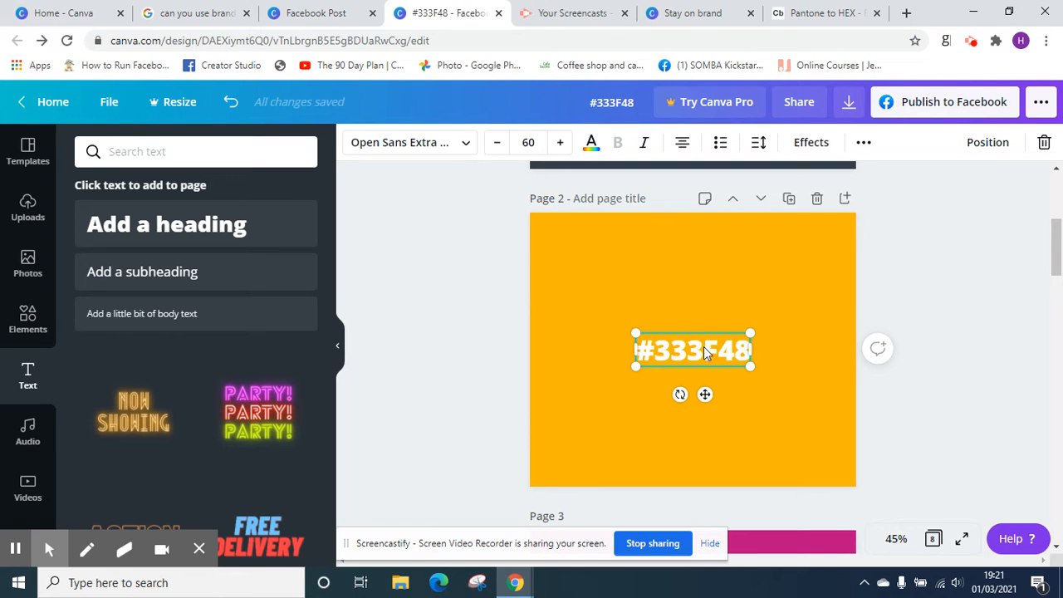
# Change the heading on the yellow page 2 to #FAB600
pyautogui.click(705, 351)
pyautogui.click(747, 346)
pyautogui.press('BackSpace')
pyautogui.press('BackSpace')
pyautogui.press('BackSpace')
pyautogui.press('BackSpace')
pyautogui.press('BackSpace')
pyautogui.press('BackSpace')
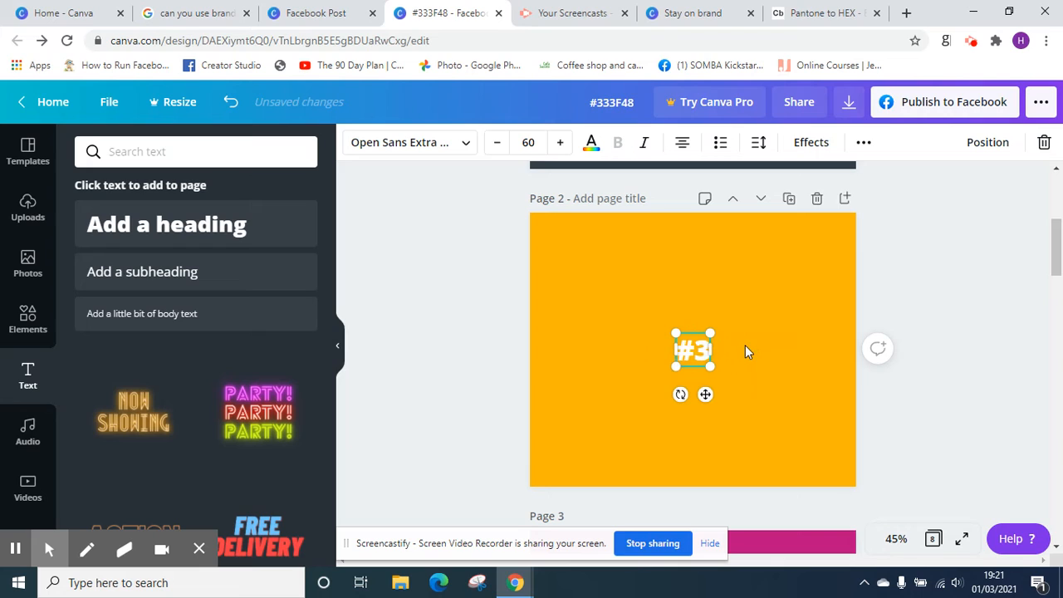
pyautogui.write('\\gsn')
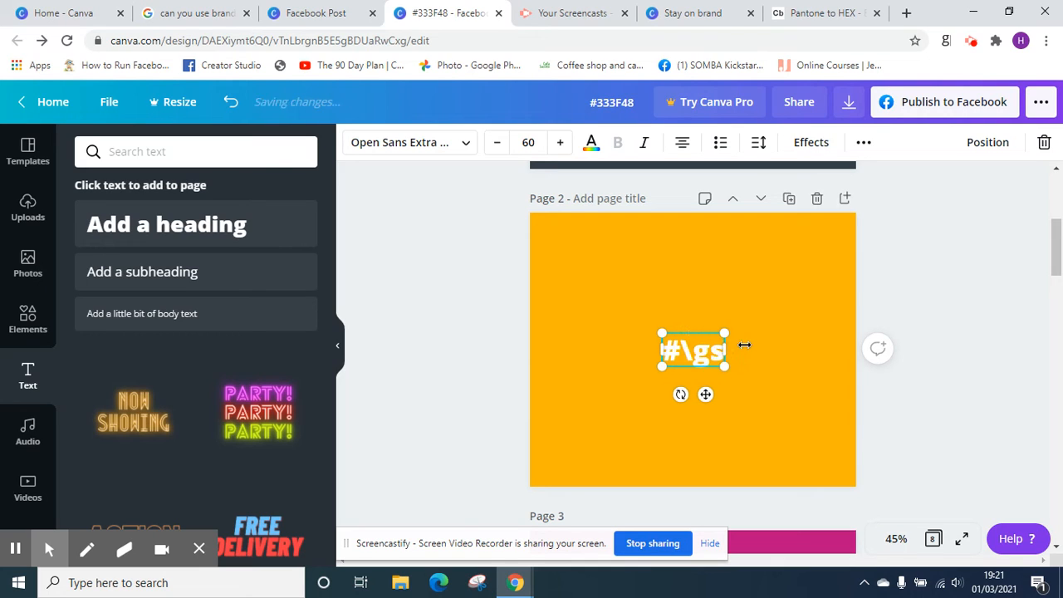
pyautogui.press('BackSpace')
pyautogui.press('BackSpace')
pyautogui.press('BackSpace')
pyautogui.press('BackSpace')
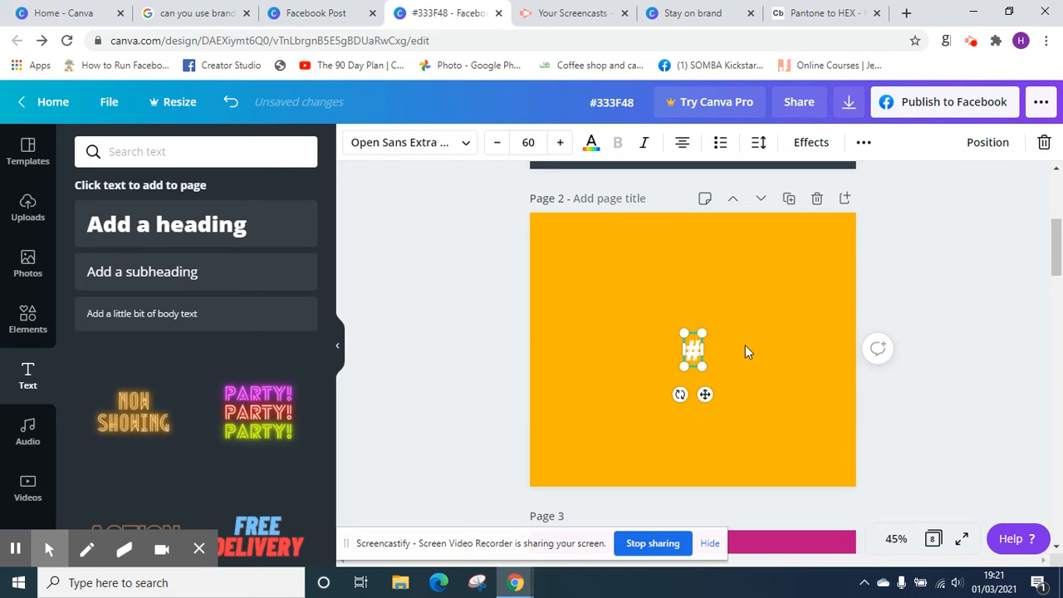
pyautogui.write('FAB')
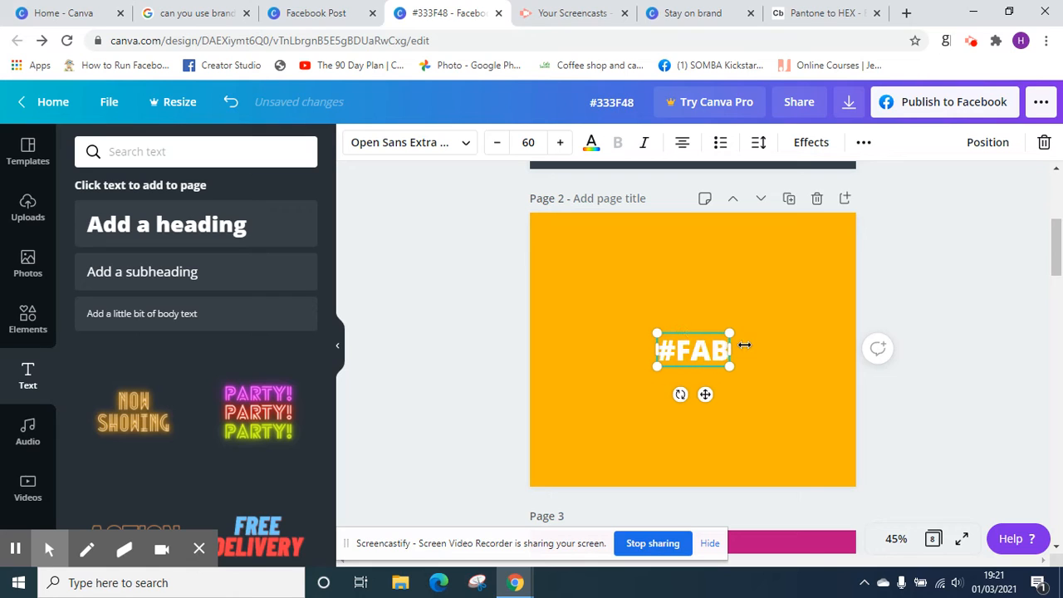
pyautogui.write('600')
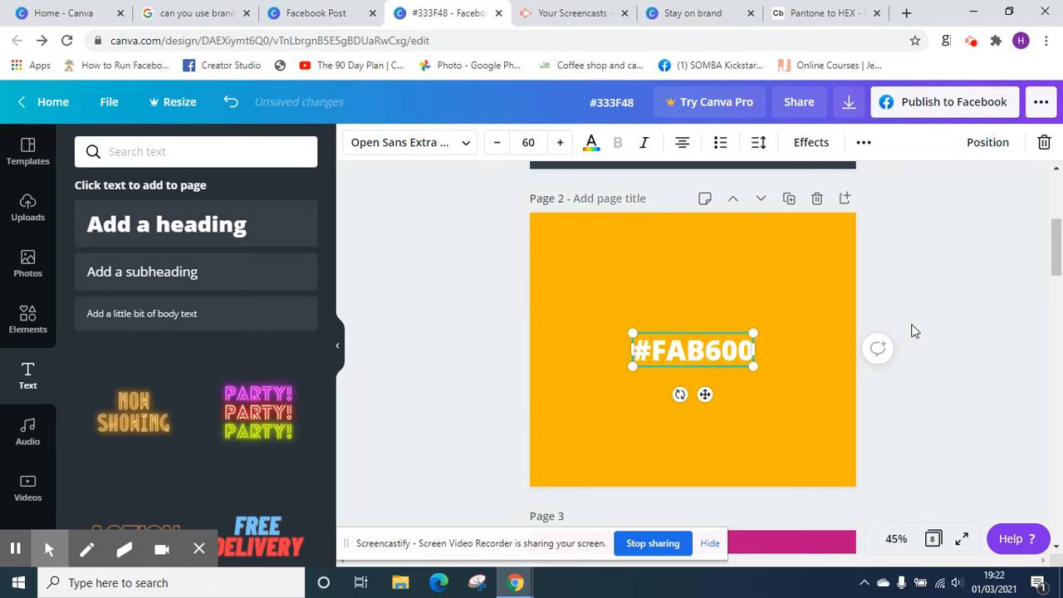
pyautogui.click(899, 297)
# Copy the #FAB600 heading from page 2 and paste it onto the pink page 3
pyautogui.click(704, 349)
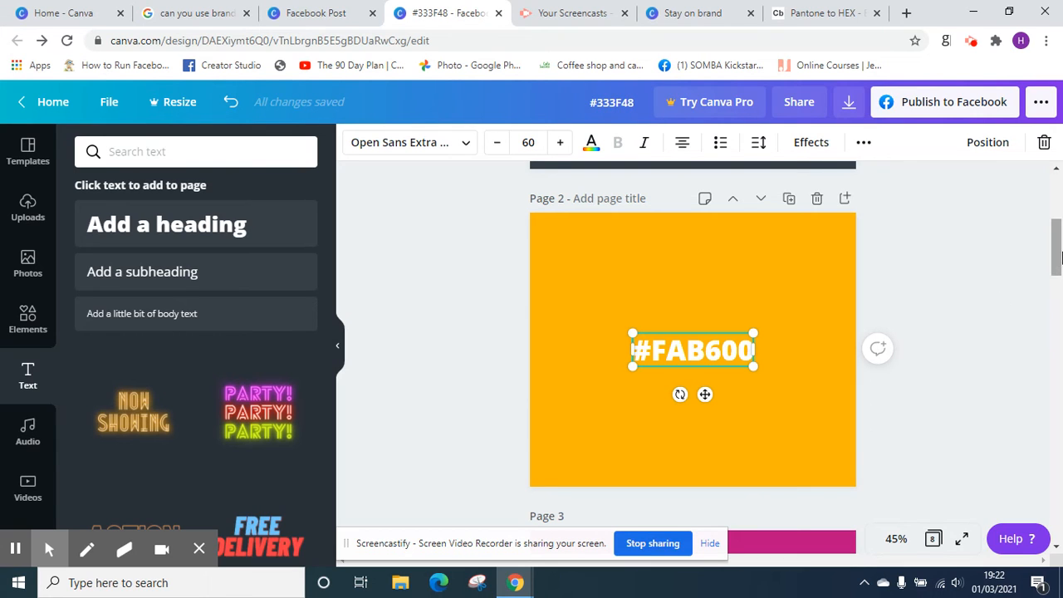
pyautogui.moveTo(1056, 253); pyautogui.dragTo(1059, 298)
pyautogui.click(718, 385)
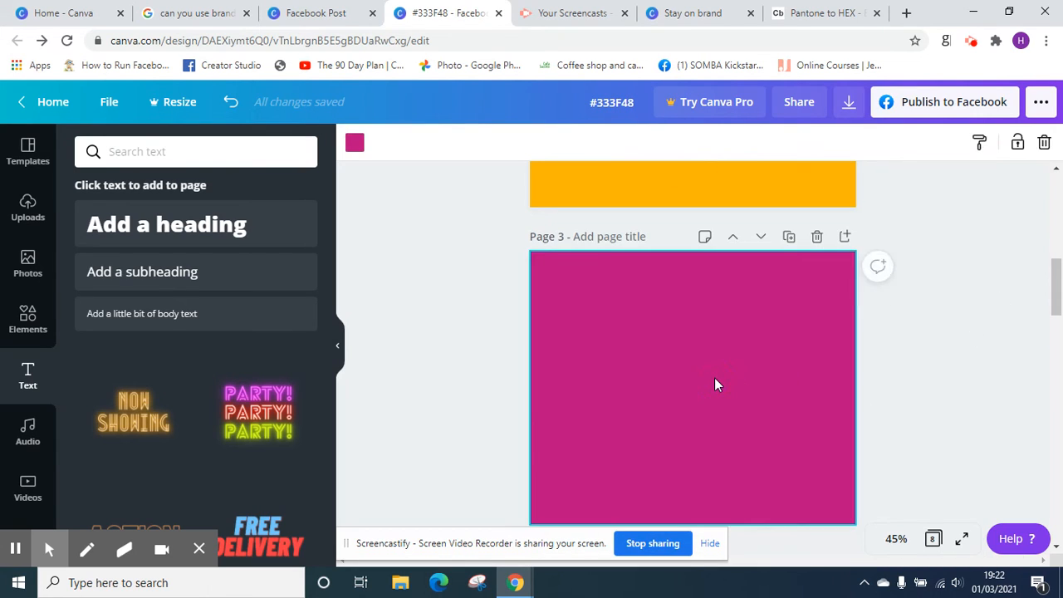
pyautogui.hotkey('ctrl', 'v')
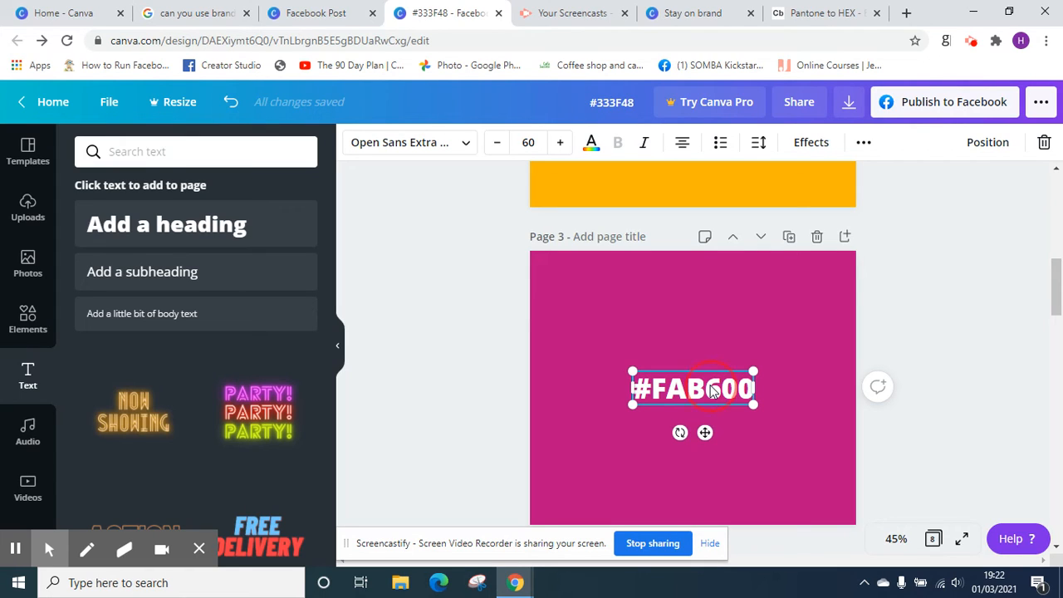
# Replace the text of page 3's heading with the colour code #BB0B80
pyautogui.press('BackSpace')
pyautogui.press('BackSpace')
pyautogui.press('BackSpace')
pyautogui.press('BackSpace')
pyautogui.press('BackSpace')
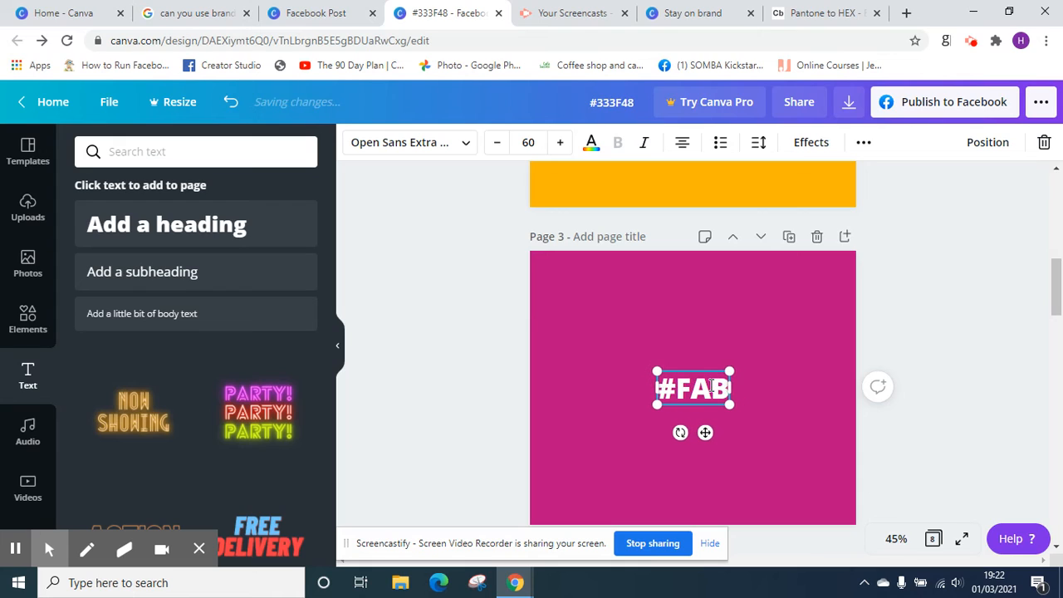
pyautogui.write('BB0')
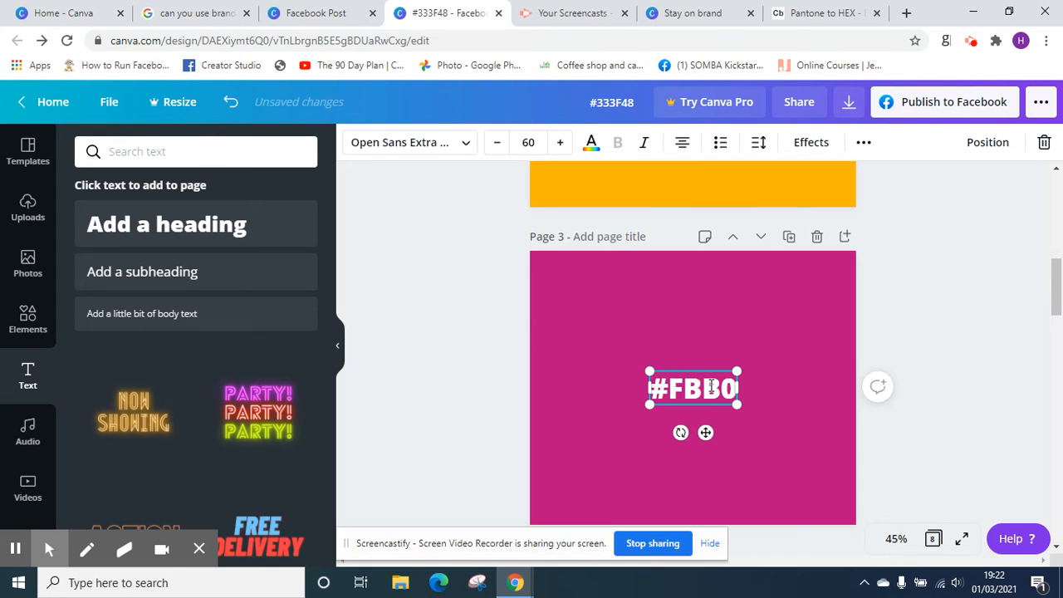
pyautogui.write('B80')
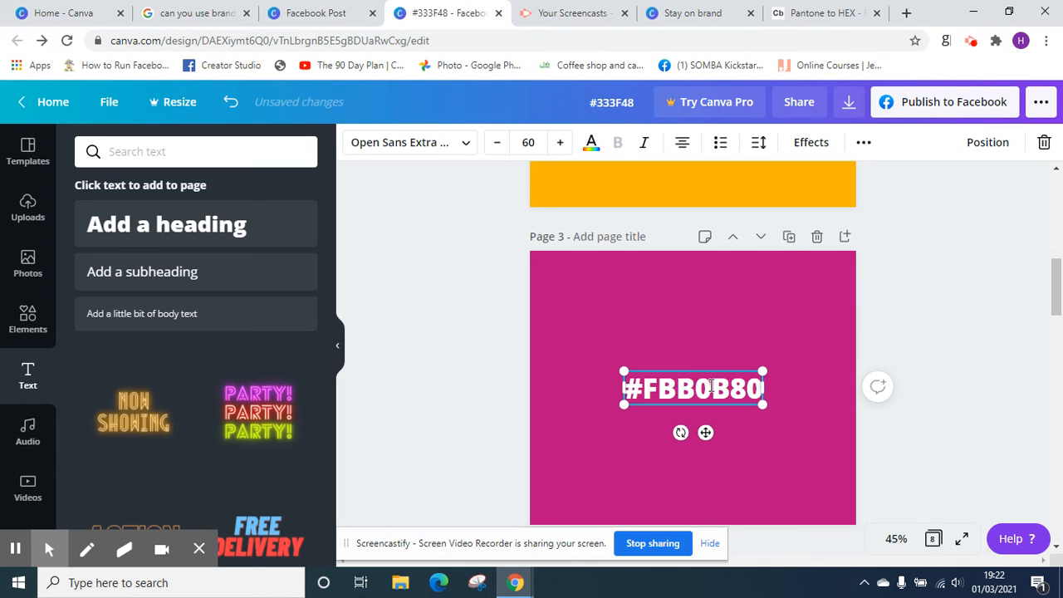
pyautogui.press('BackSpace')
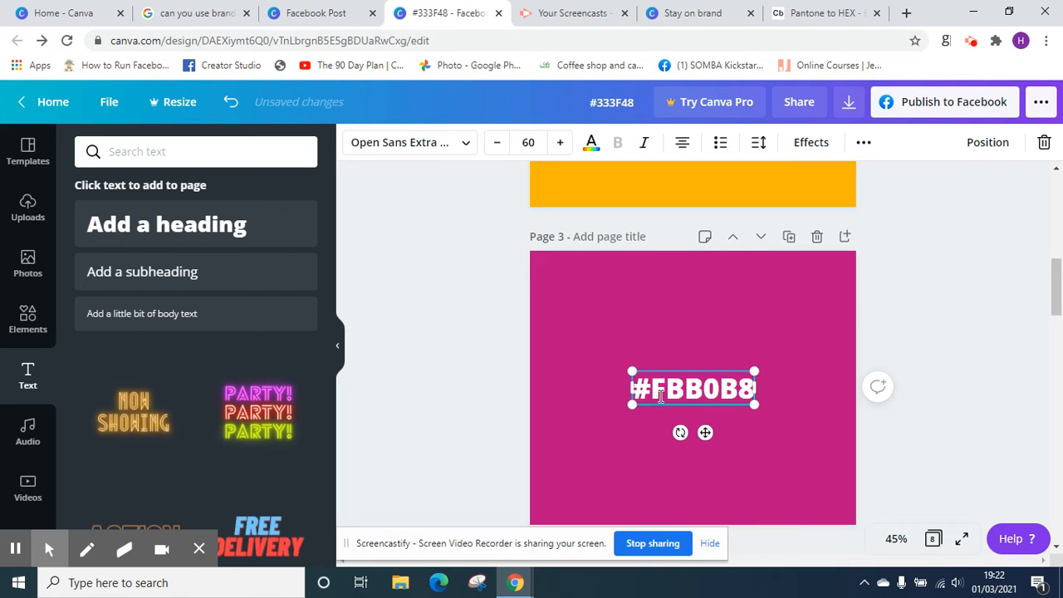
pyautogui.press('BackSpace')
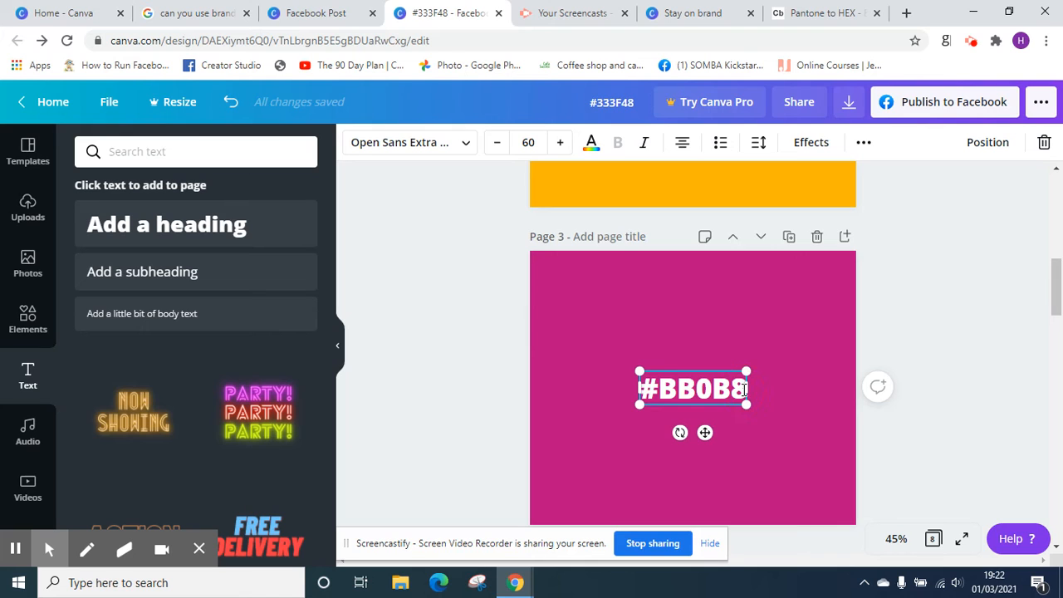
pyautogui.write('0')
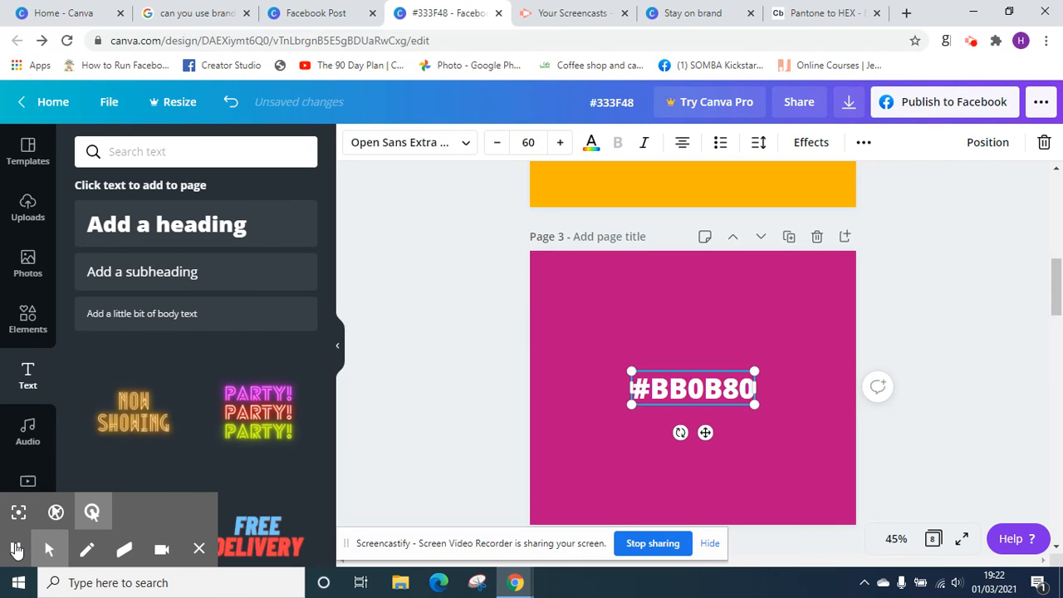
pyautogui.click(17, 549)
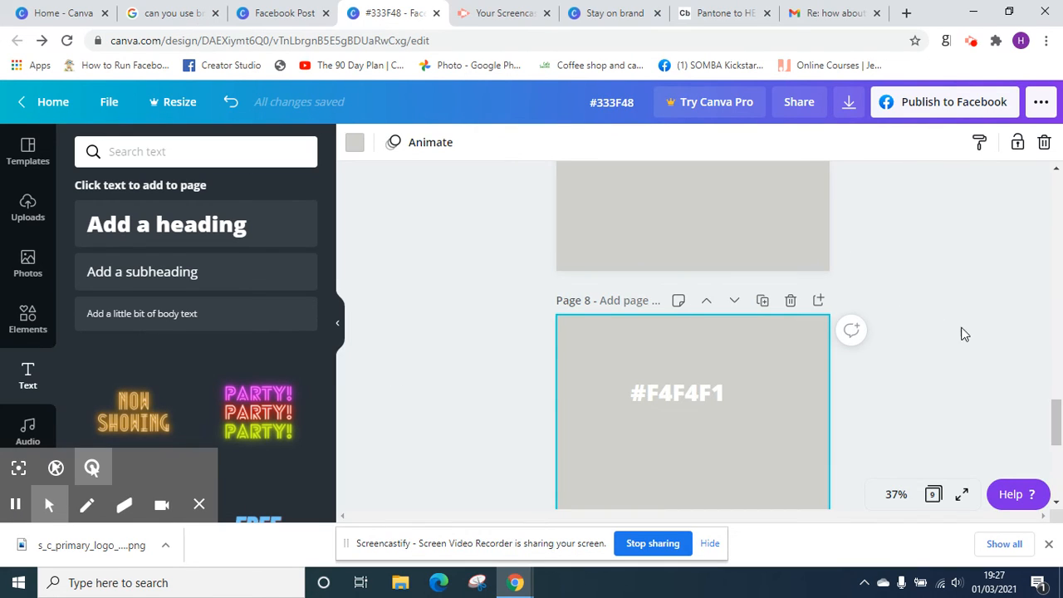
# Select the background of the grey page labelled #B7B8B9 and open its colour options with the document colours
pyautogui.moveTo(1057, 424); pyautogui.dragTo(1060, 340)
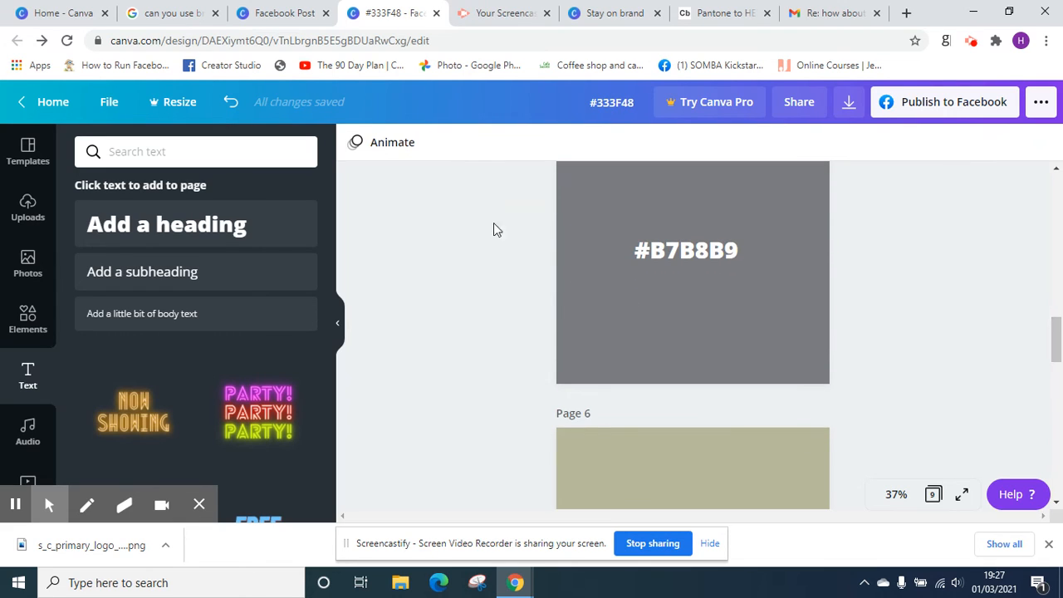
pyautogui.click(624, 202)
pyautogui.click(355, 142)
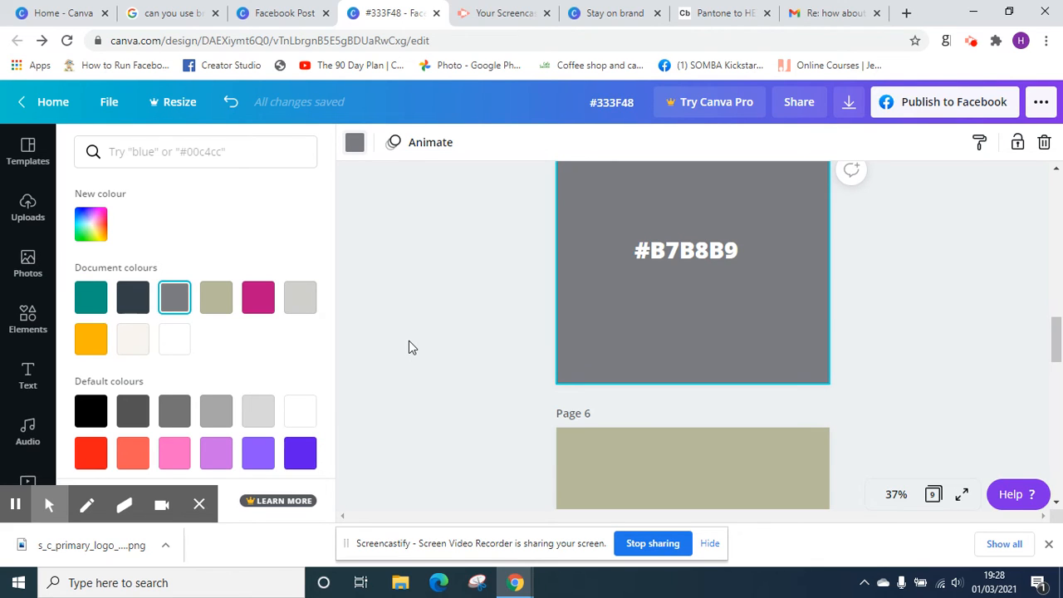
# Add the downloaded s_c_primary_logo PNG to the dark page 1 and move it above the #333F48 heading
pyautogui.moveTo(15, 504)
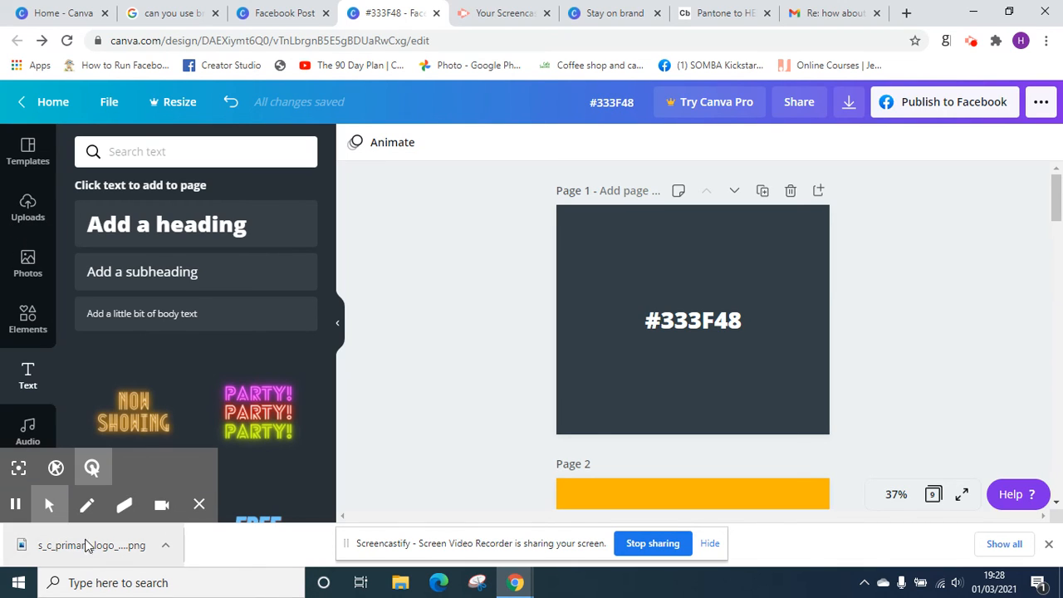
pyautogui.moveTo(88, 555); pyautogui.dragTo(695, 248)
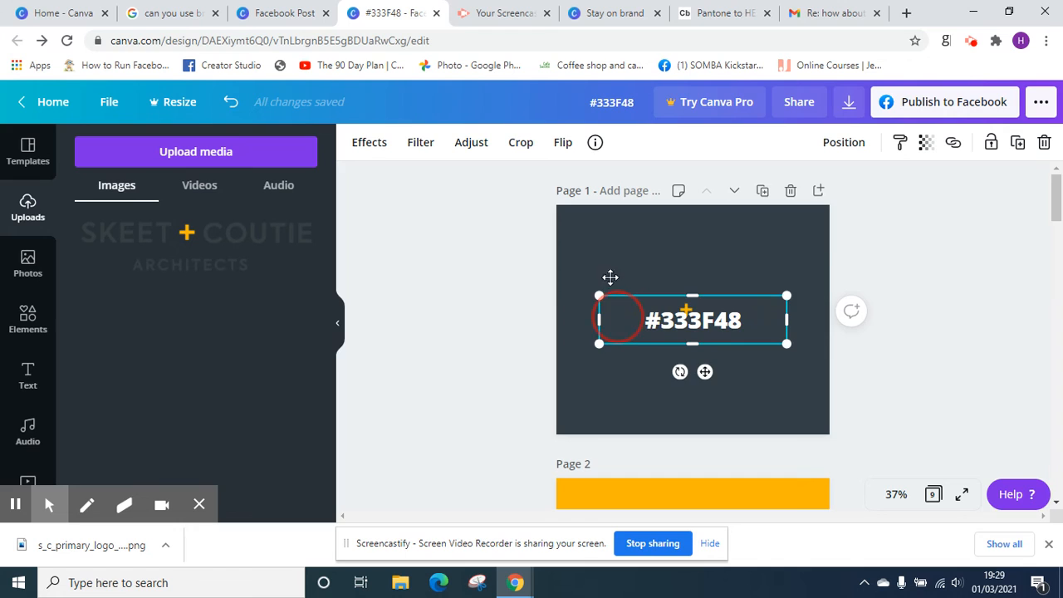
pyautogui.moveTo(610, 276); pyautogui.dragTo(610, 263)
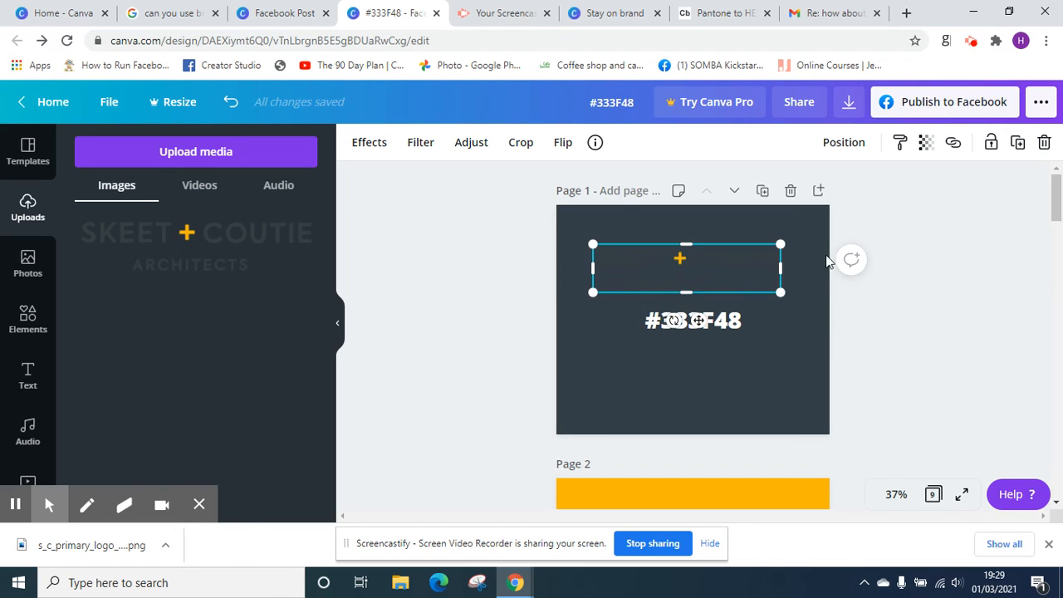
# Duplicate page 1 and move the logo from the copy onto page 1 below the #333F48 heading
pyautogui.click(763, 191)
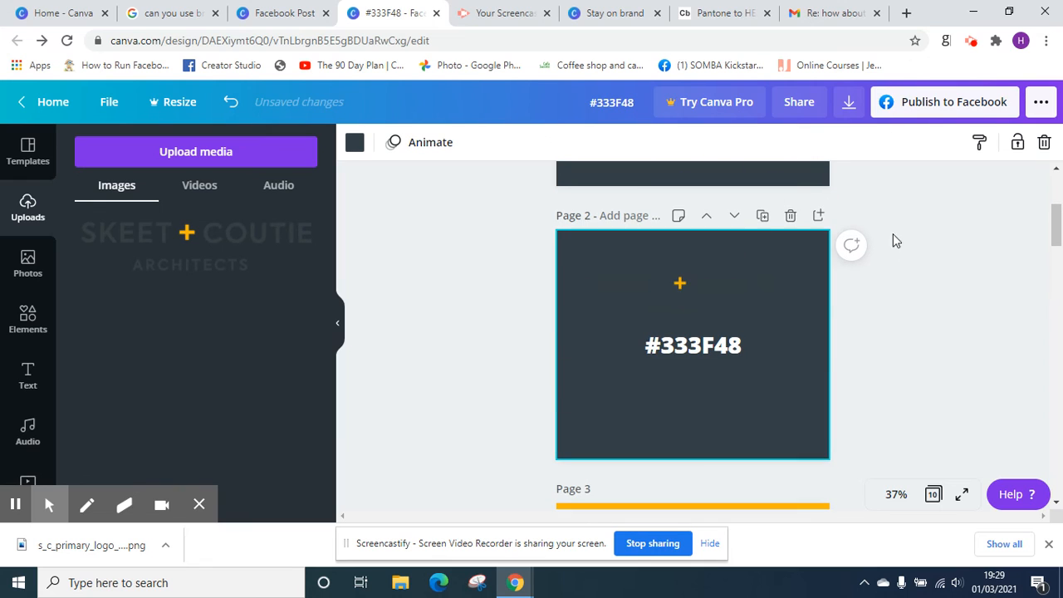
pyautogui.moveTo(1057, 237)
pyautogui.mouseDown()
pyautogui.moveTo(1058, 217)
pyautogui.moveTo(1058, 235)
pyautogui.mouseUp()
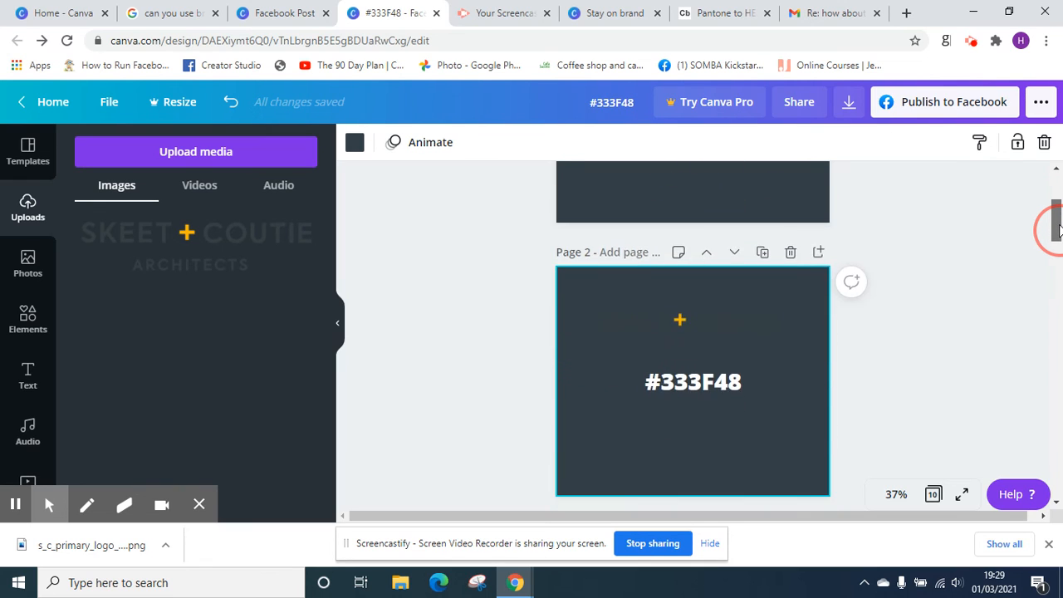
pyautogui.click(730, 347)
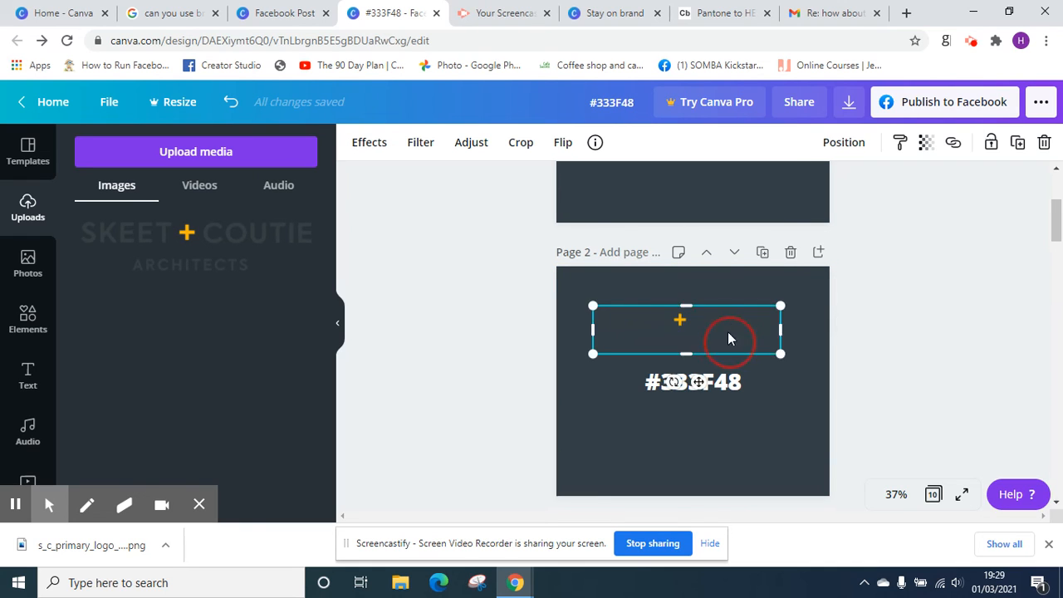
pyautogui.moveTo(728, 335); pyautogui.dragTo(729, 192)
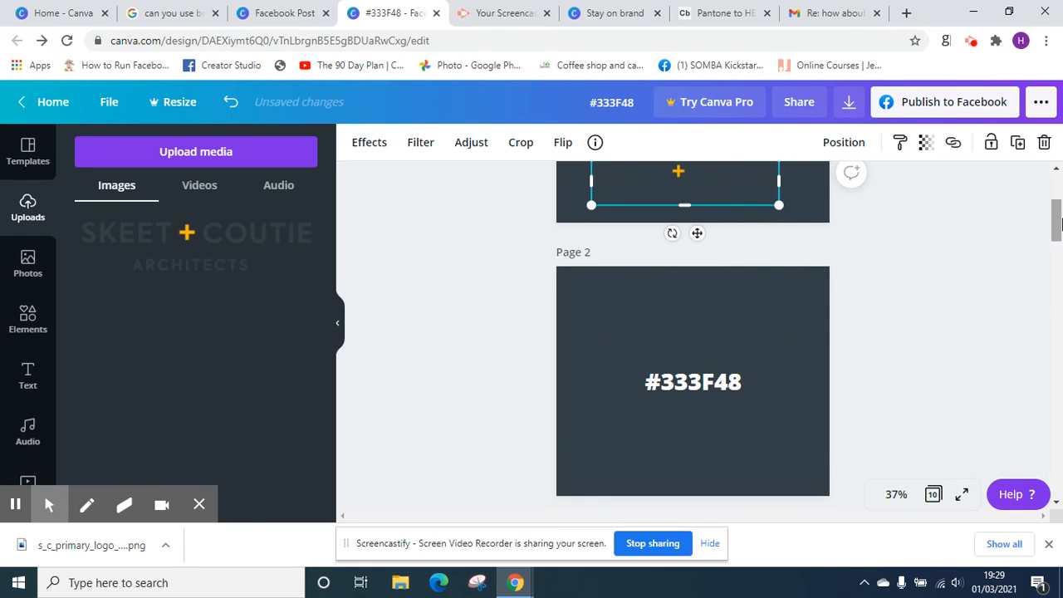
pyautogui.moveTo(1052, 221); pyautogui.dragTo(1053, 197)
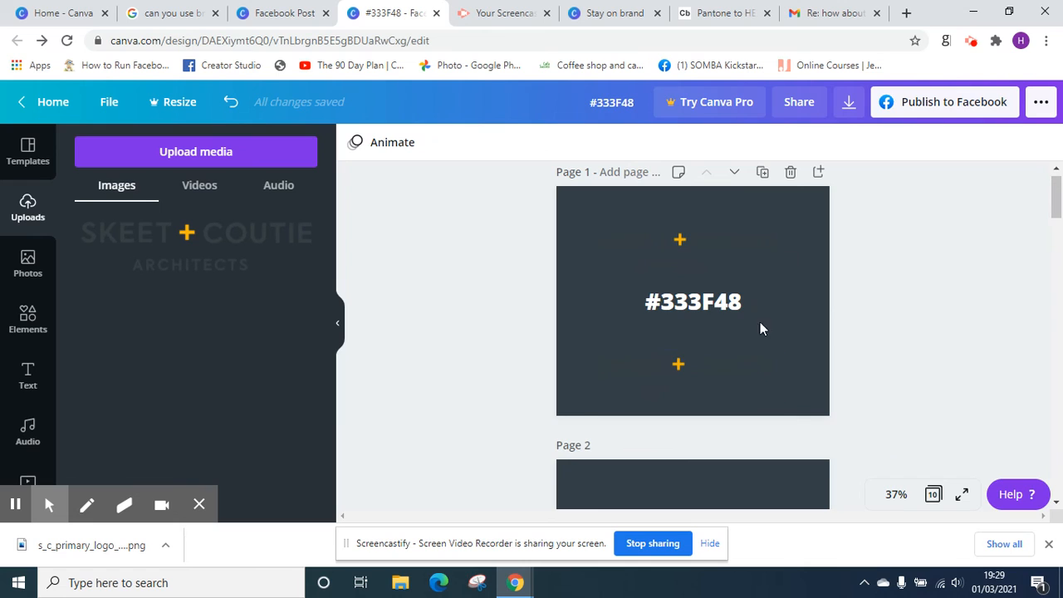
# Remove the dark background and the #333F48 heading from page 1, and move the lower logo closer to the upper one
pyautogui.click(791, 239)
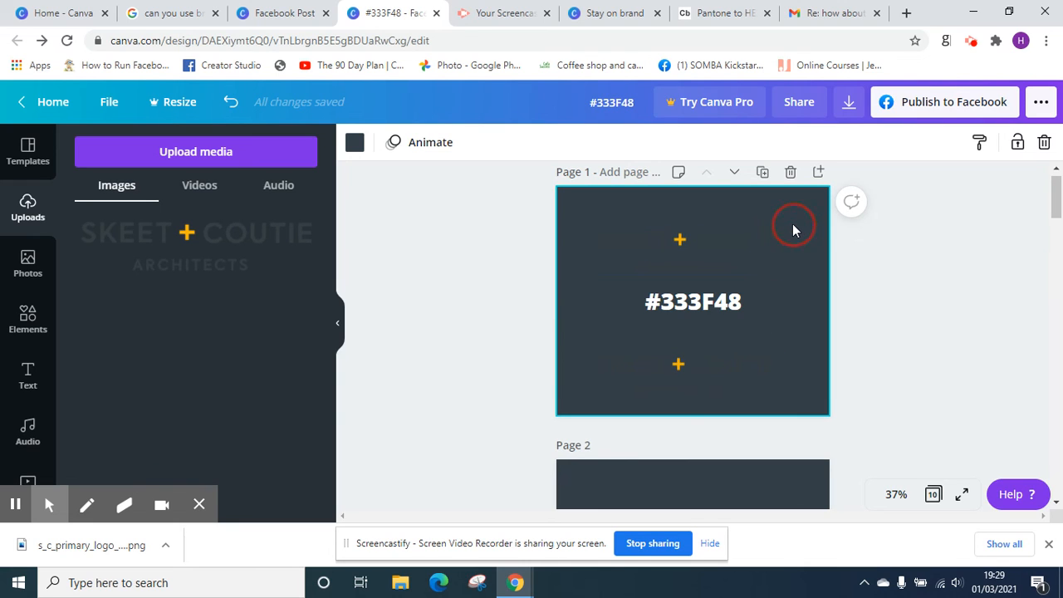
pyautogui.press('Delete')
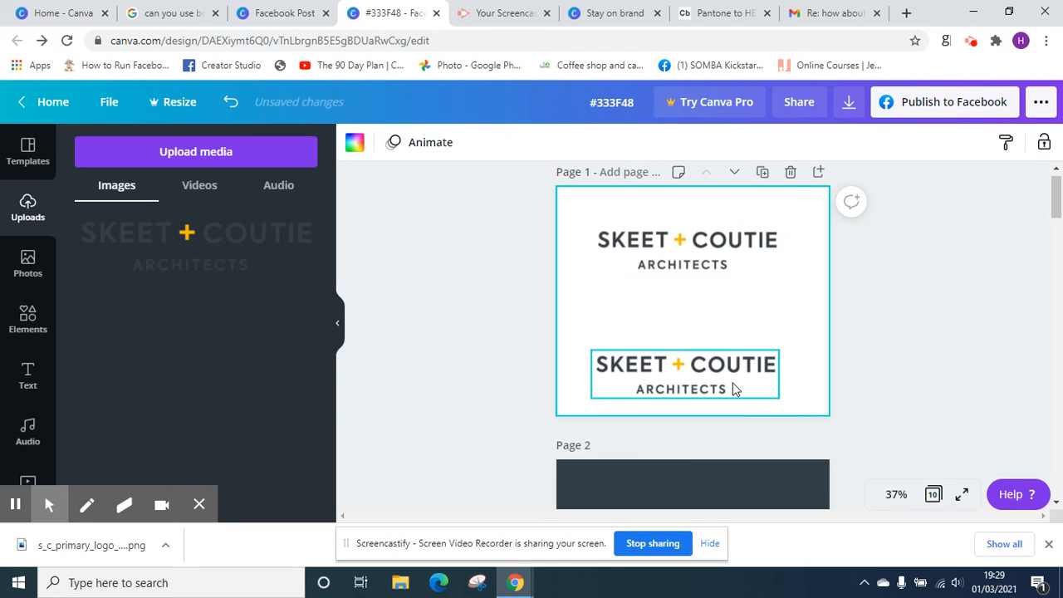
pyautogui.moveTo(734, 390); pyautogui.dragTo(733, 335)
pyautogui.click(721, 301)
pyautogui.press('Delete')
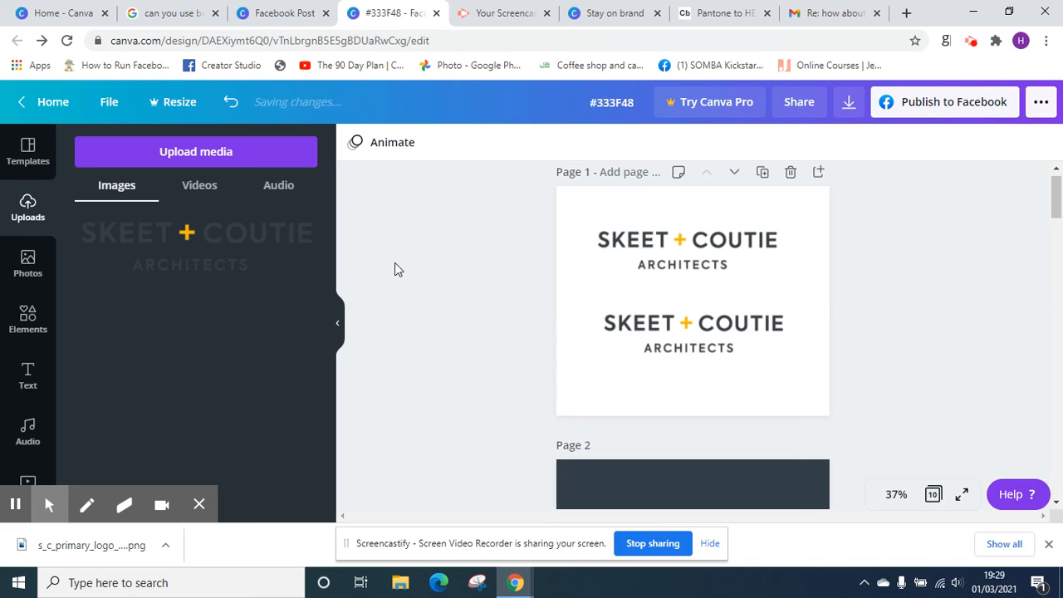
# Rename the design as "Branding kit doc"
pyautogui.click(610, 100)
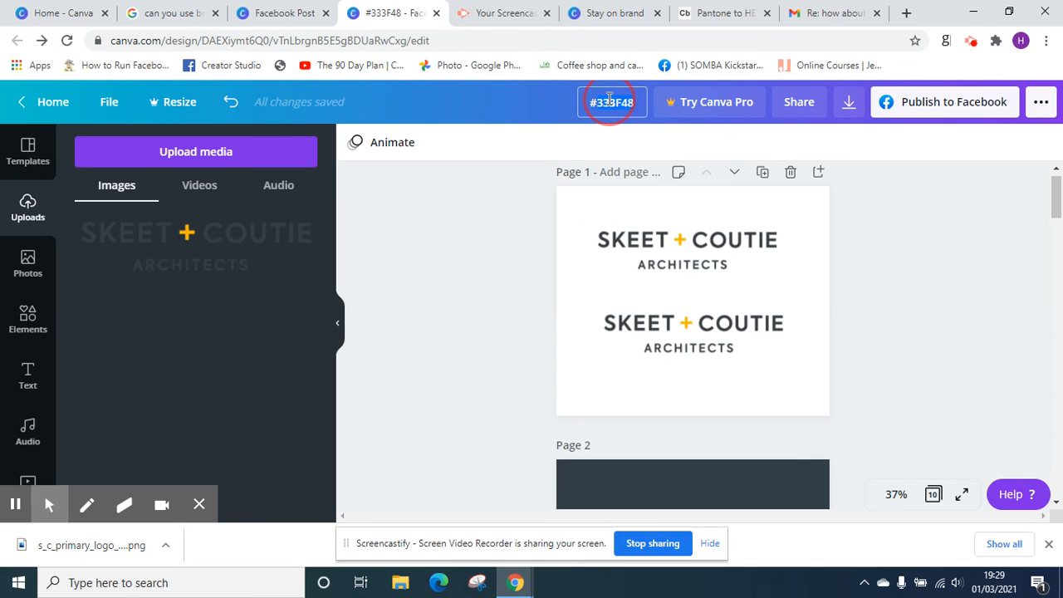
pyautogui.write('Branding kit')
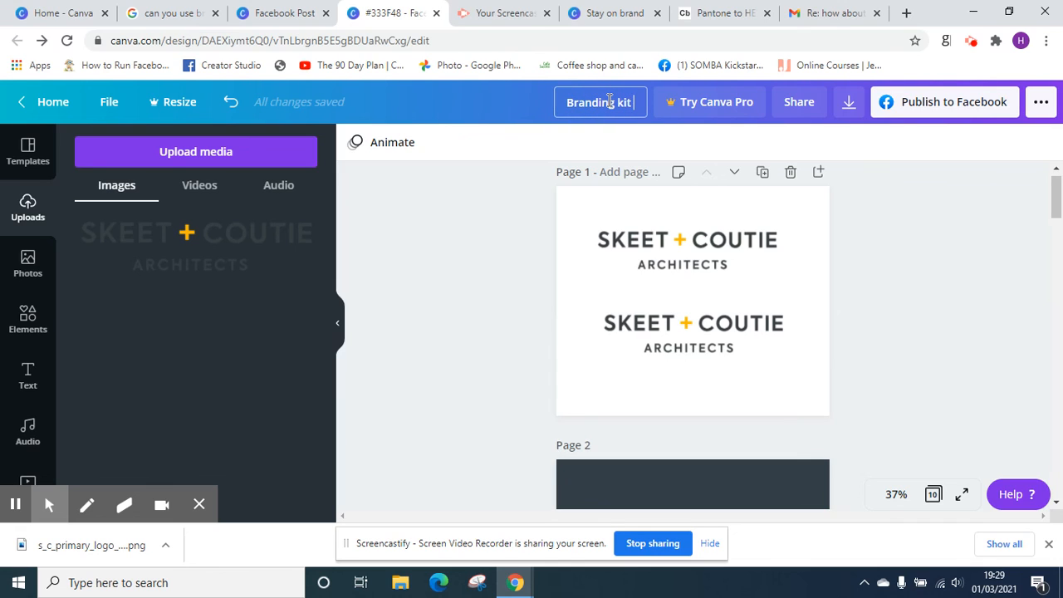
pyautogui.write(' doc')
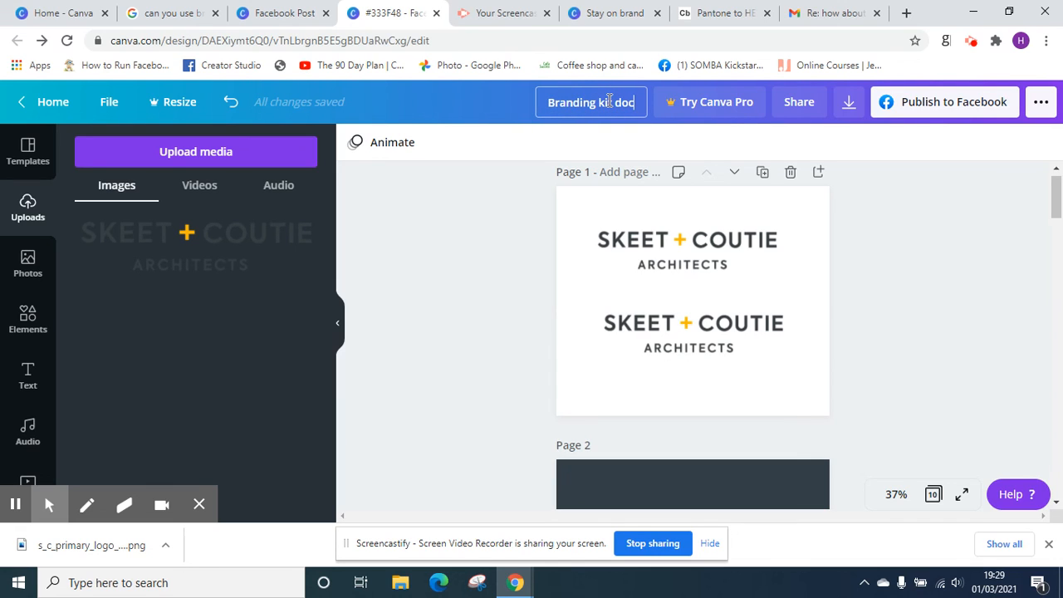
pyautogui.click(911, 192)
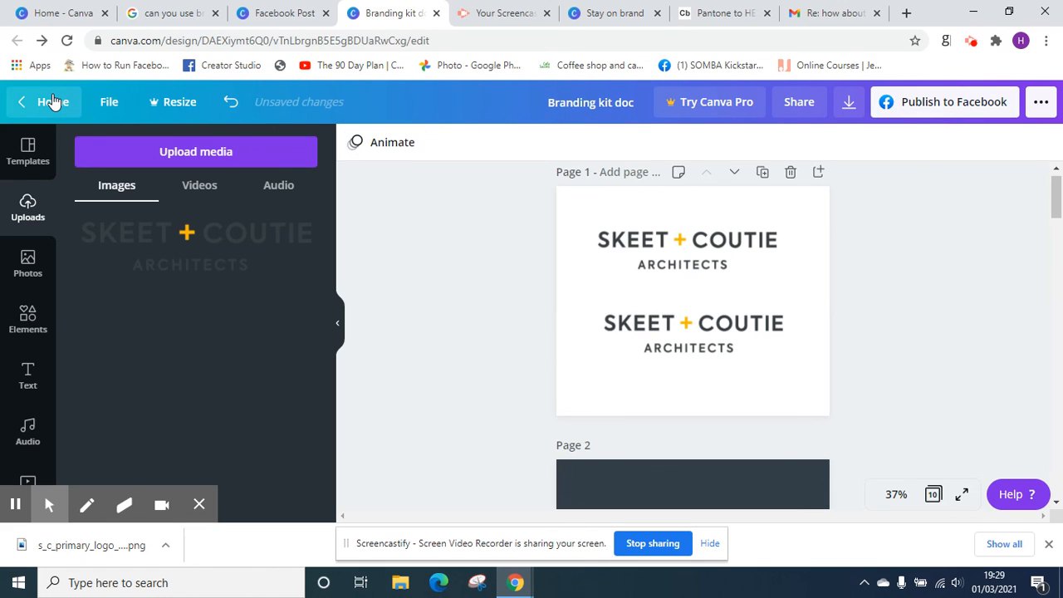
# Leave the design for the home page and create a new folder named "Brand kit"
pyautogui.click(52, 100)
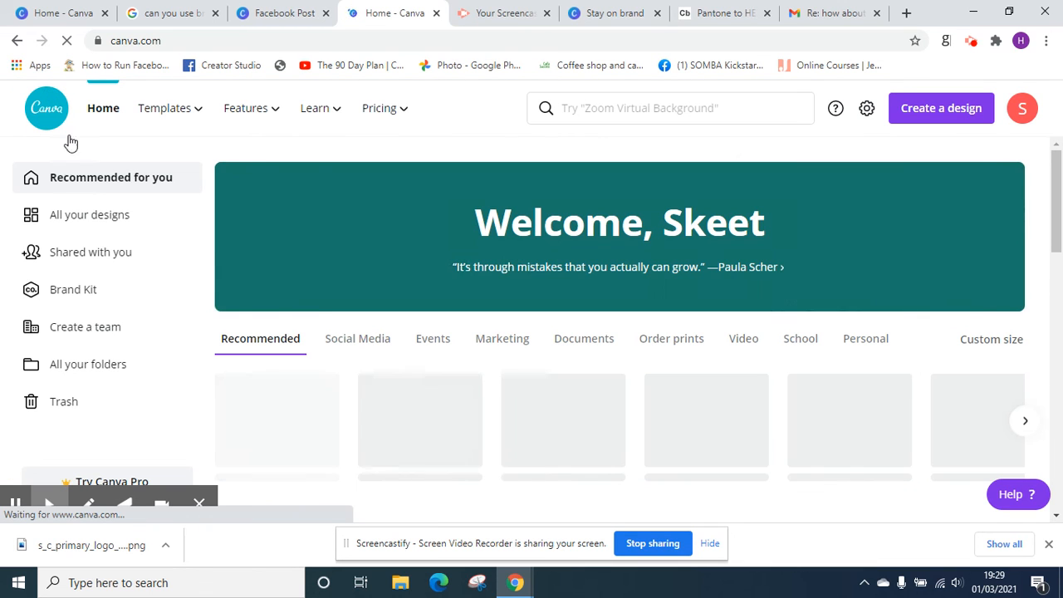
pyautogui.click(104, 225)
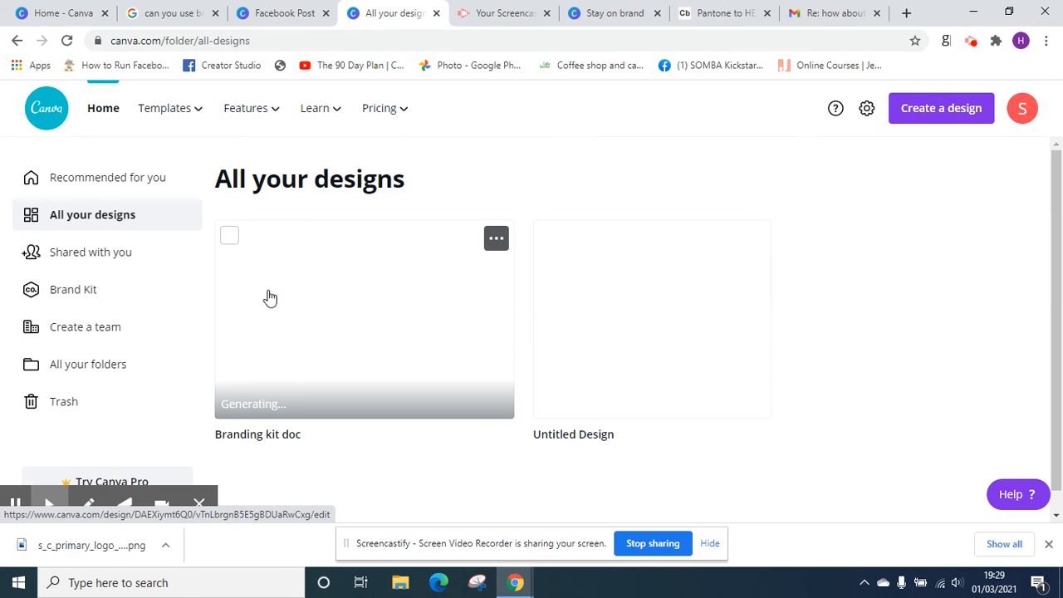
pyautogui.click(94, 370)
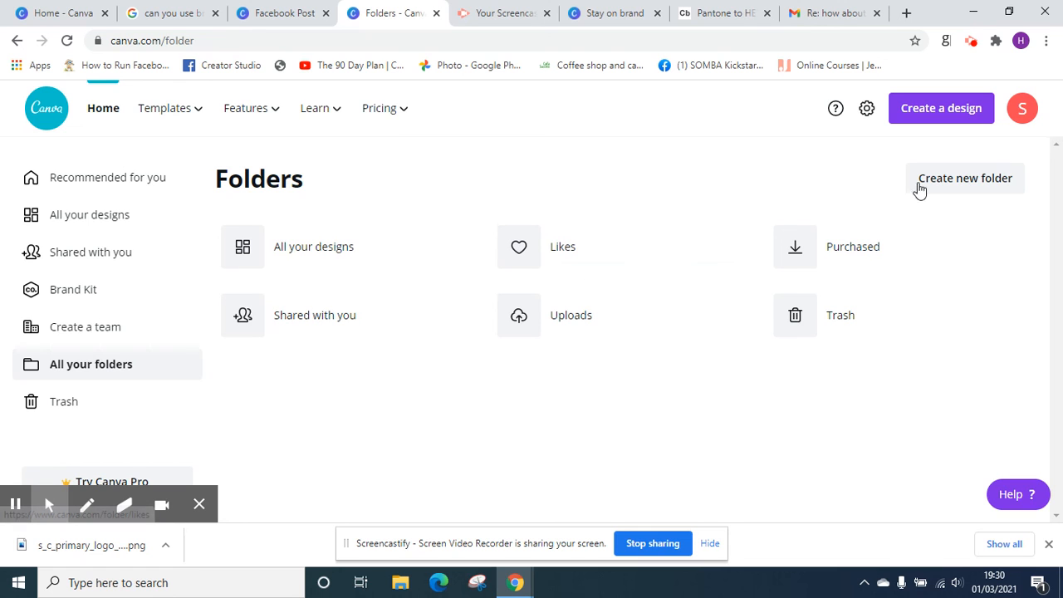
pyautogui.click(939, 185)
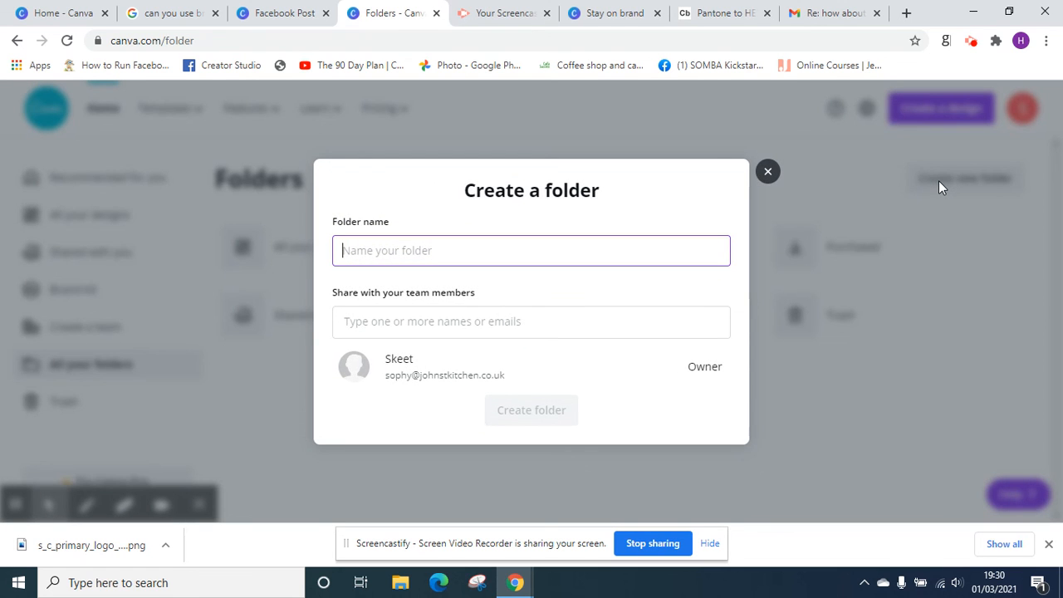
pyautogui.write('Brand kit')
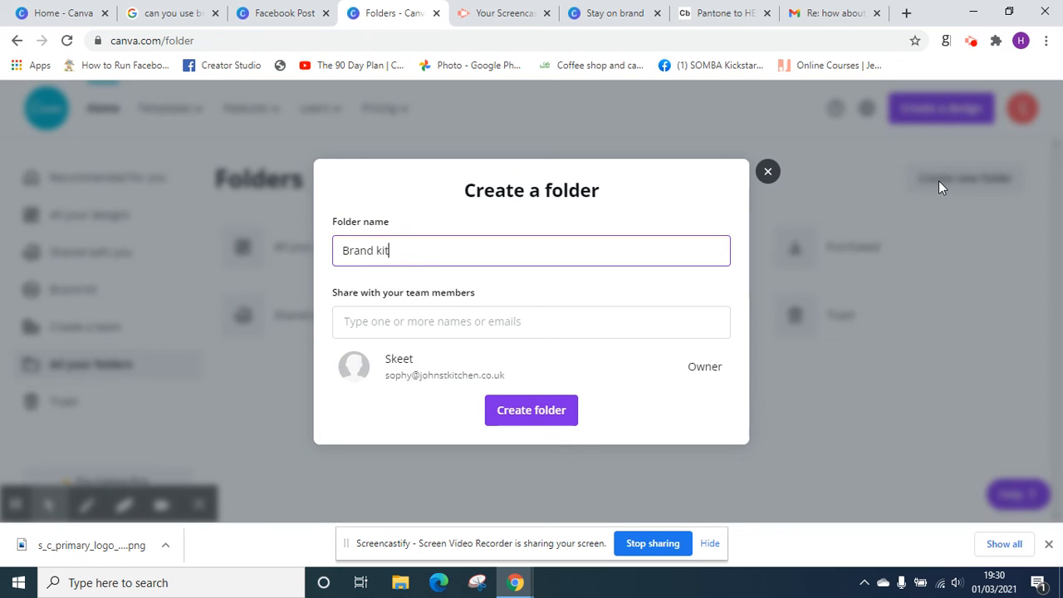
pyautogui.click(546, 416)
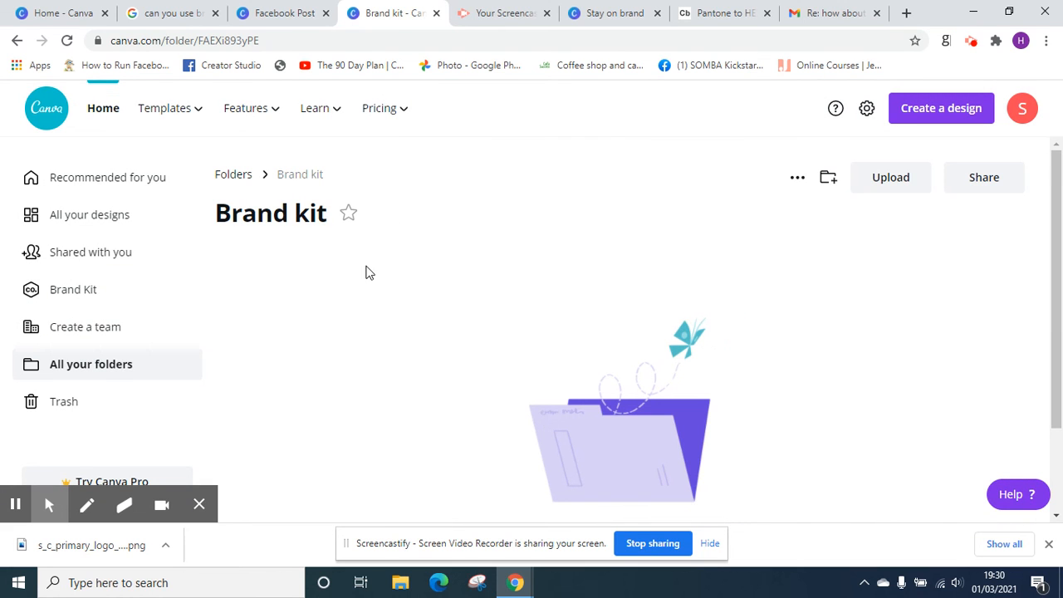
# Move the Branding kit doc design from all designs into the Brand kit folder
pyautogui.click(115, 218)
pyautogui.moveTo(460, 251)
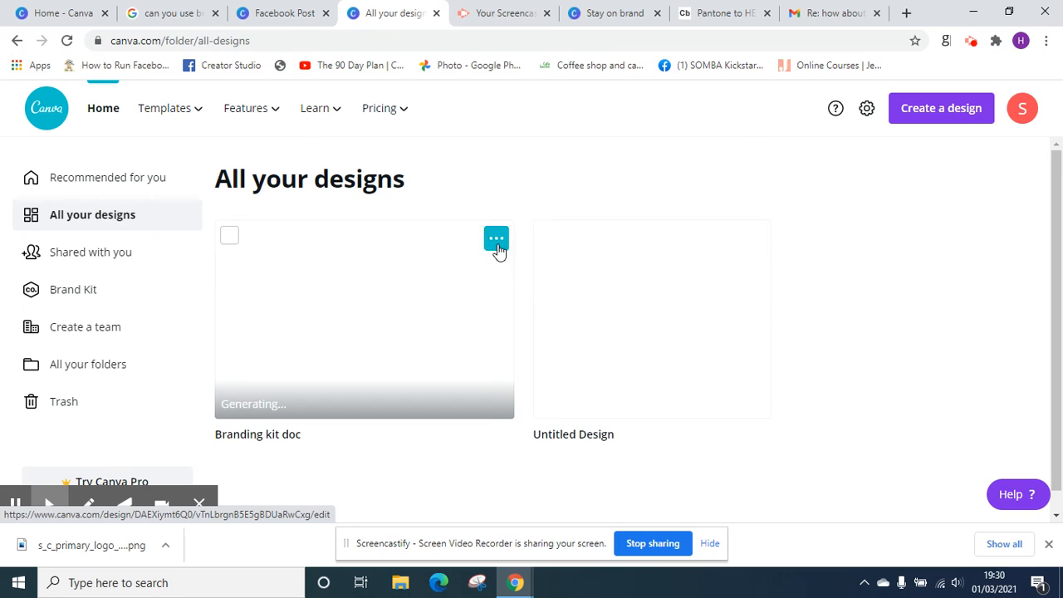
pyautogui.click(497, 240)
pyautogui.click(584, 213)
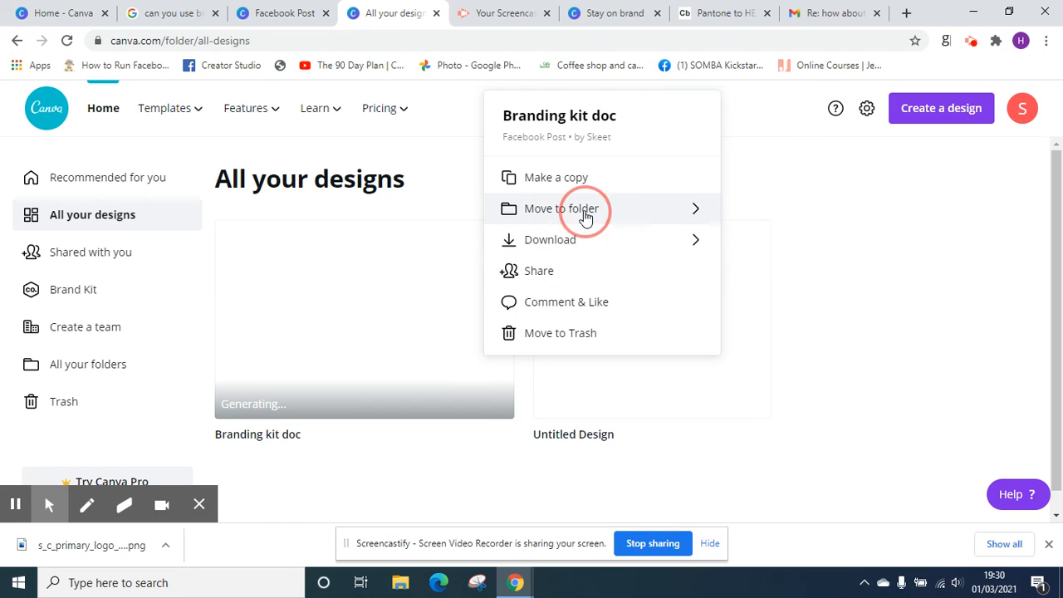
pyautogui.click(565, 181)
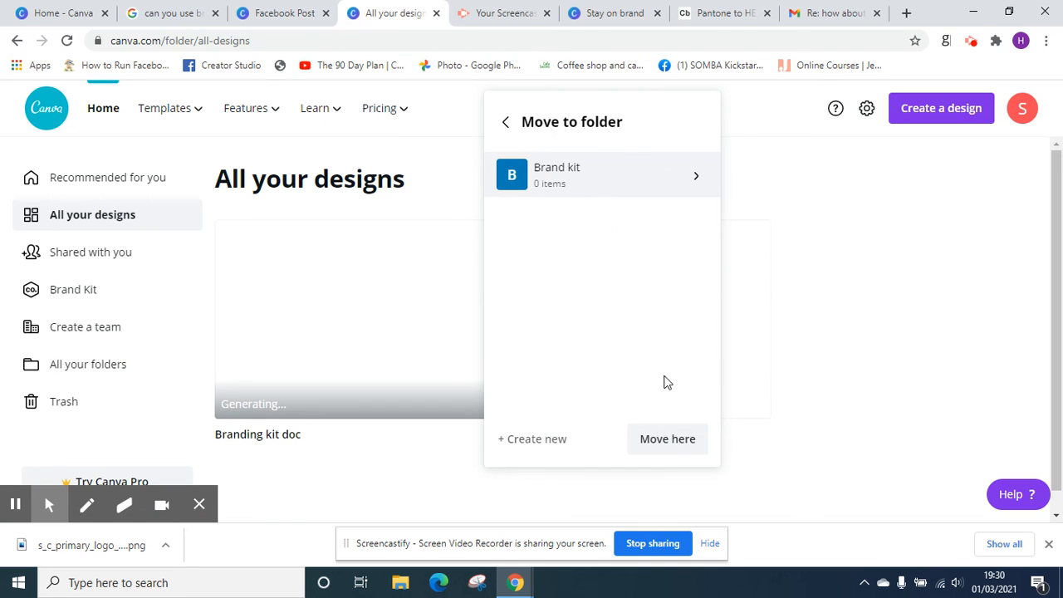
pyautogui.click(676, 443)
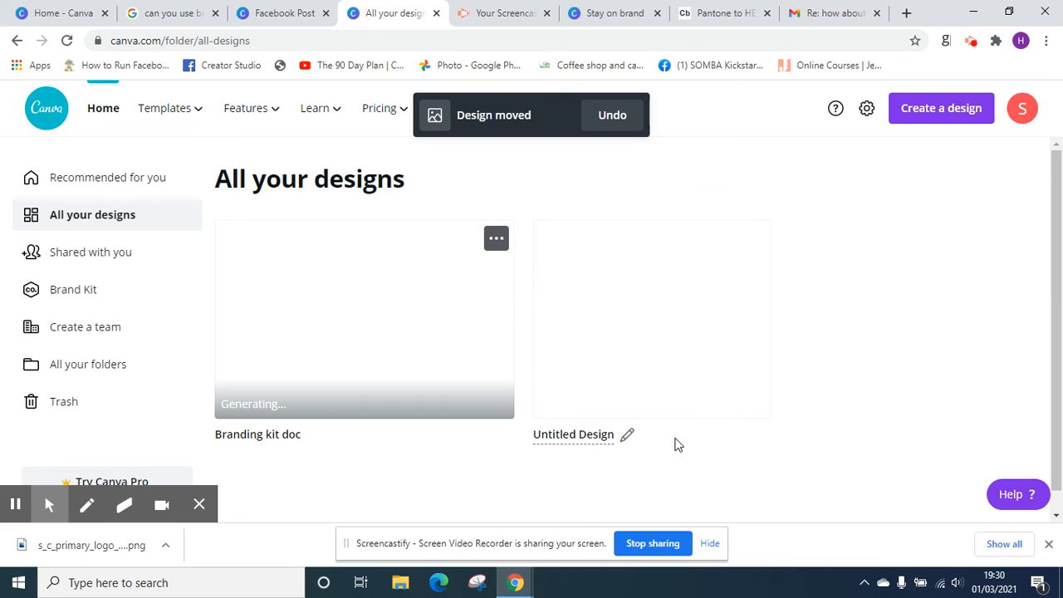